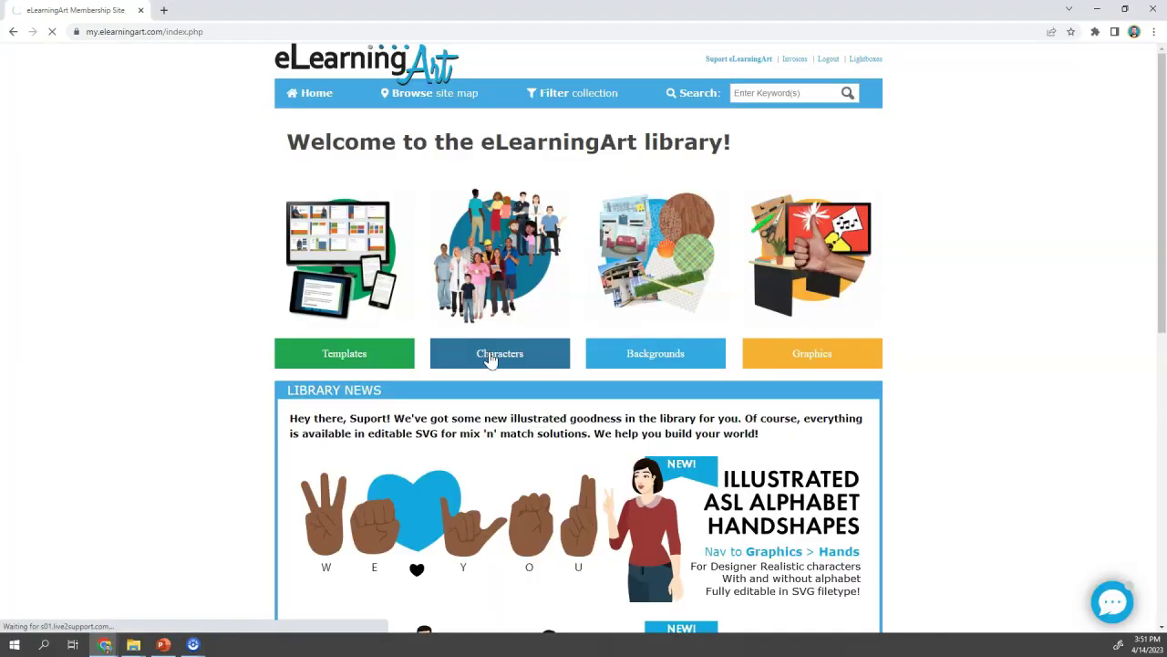
# - From All Youth Characters > Jaz Child, download the 'Jaz talking in casual' pose as SVG
pyautogui.scroll(-5, 388, 341)
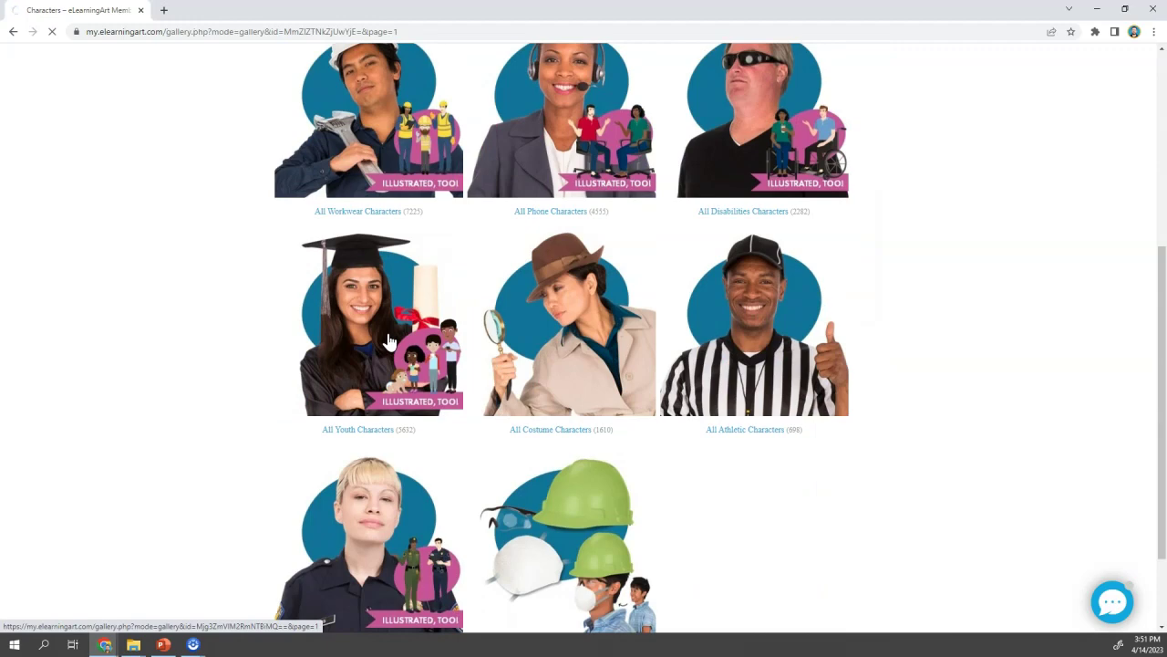
pyautogui.click(388, 341)
pyautogui.scroll(-15, 511, 307)
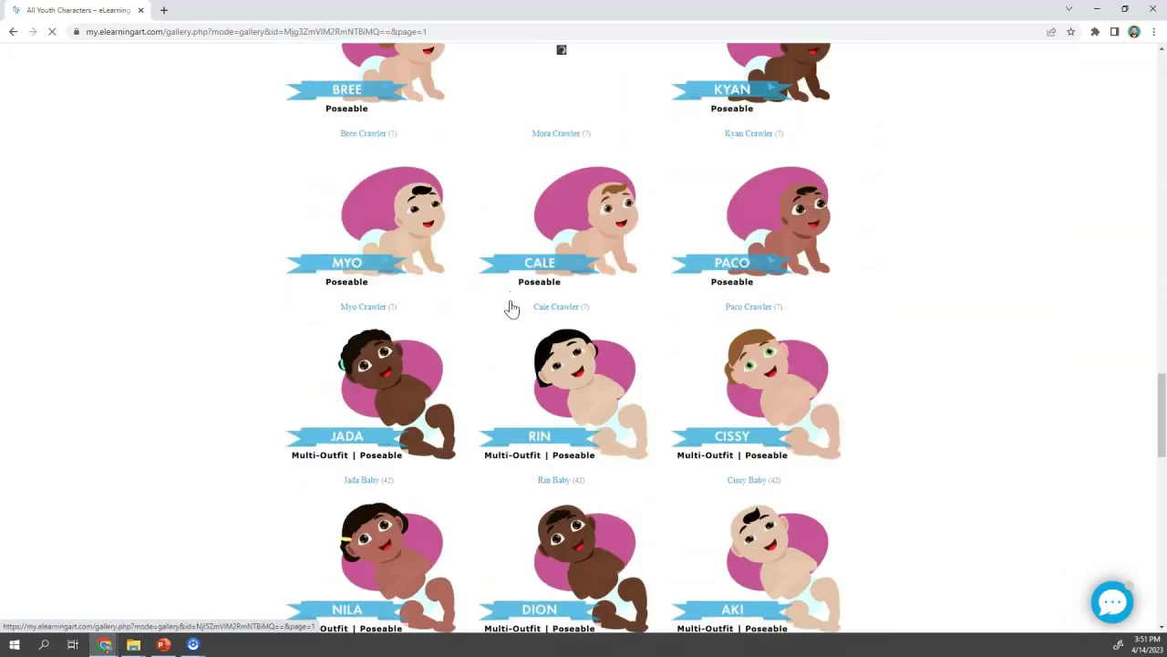
pyautogui.scroll(-7, 456, 282)
pyautogui.click(399, 264)
pyautogui.scroll(-5, 508, 261)
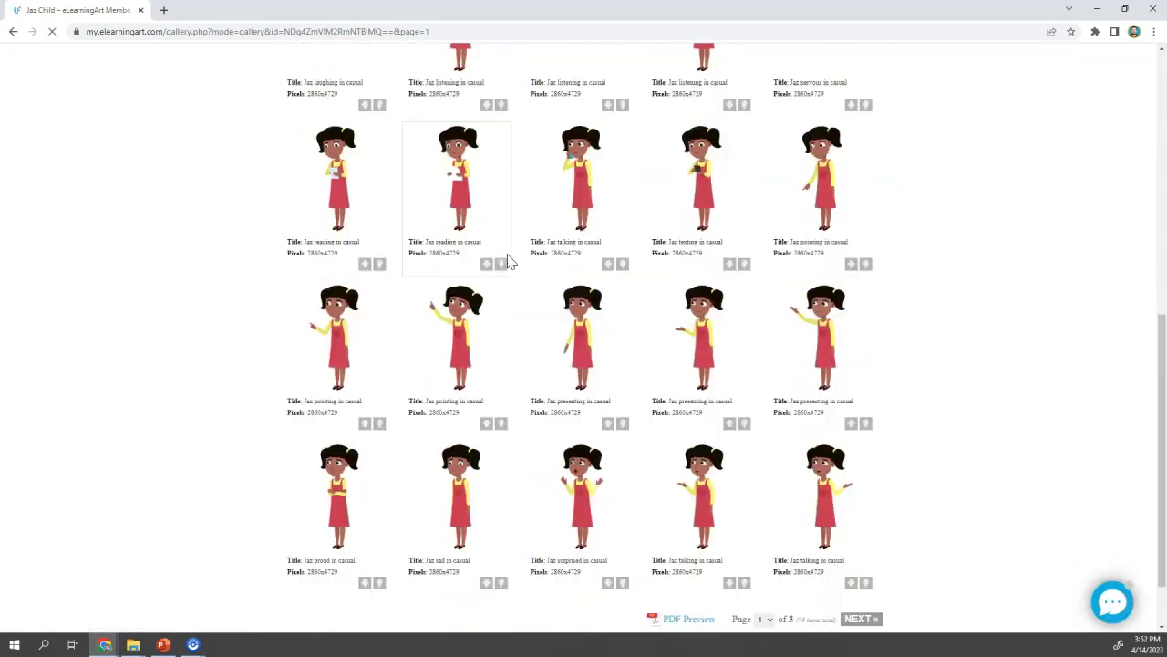
pyautogui.click(700, 406)
pyautogui.click(547, 298)
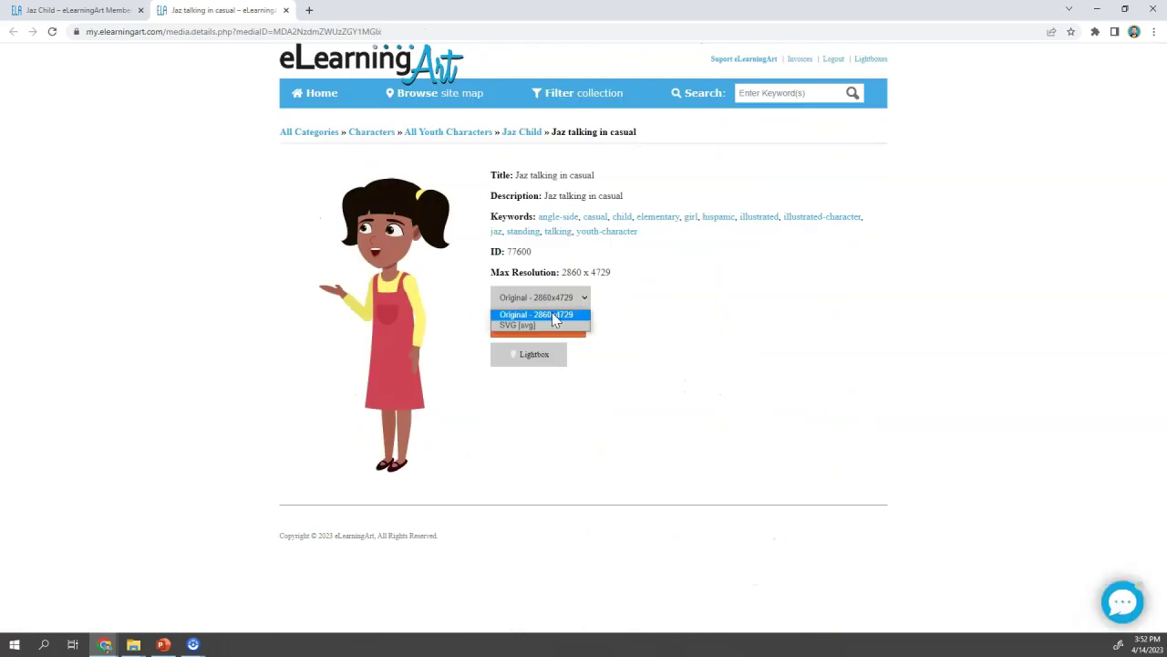
pyautogui.click(559, 325)
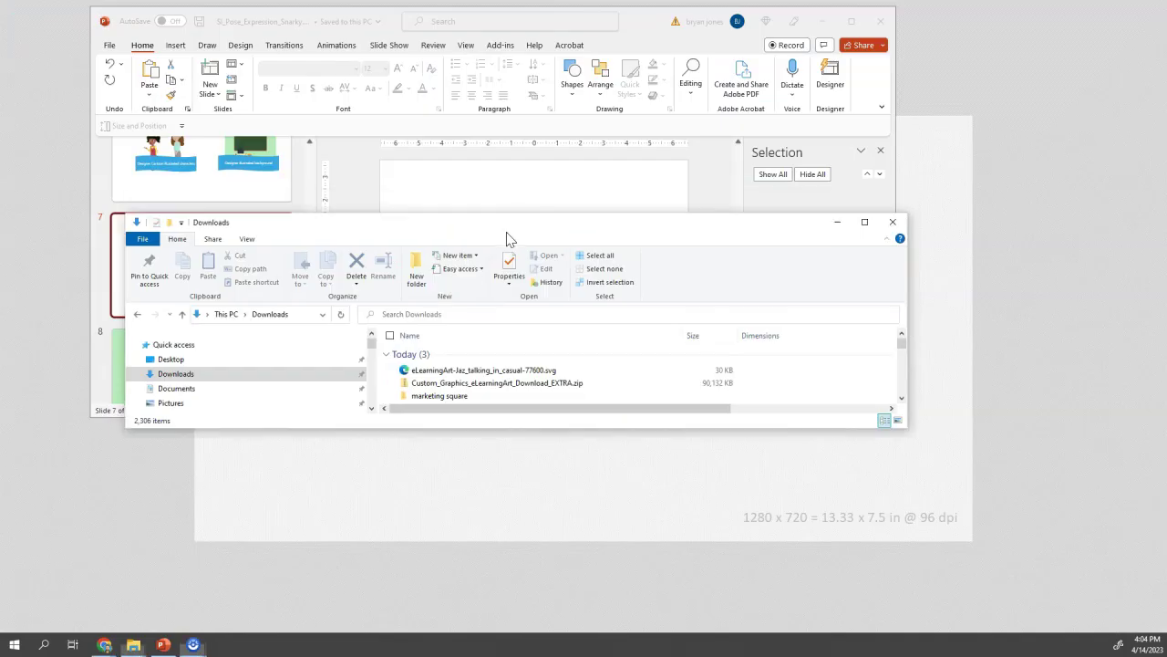
# - Drag the Jaz SVG from the Downloads folder onto blank slide 7 and maximize PowerPoint
pyautogui.moveTo(508, 234); pyautogui.dragTo(480, 419)
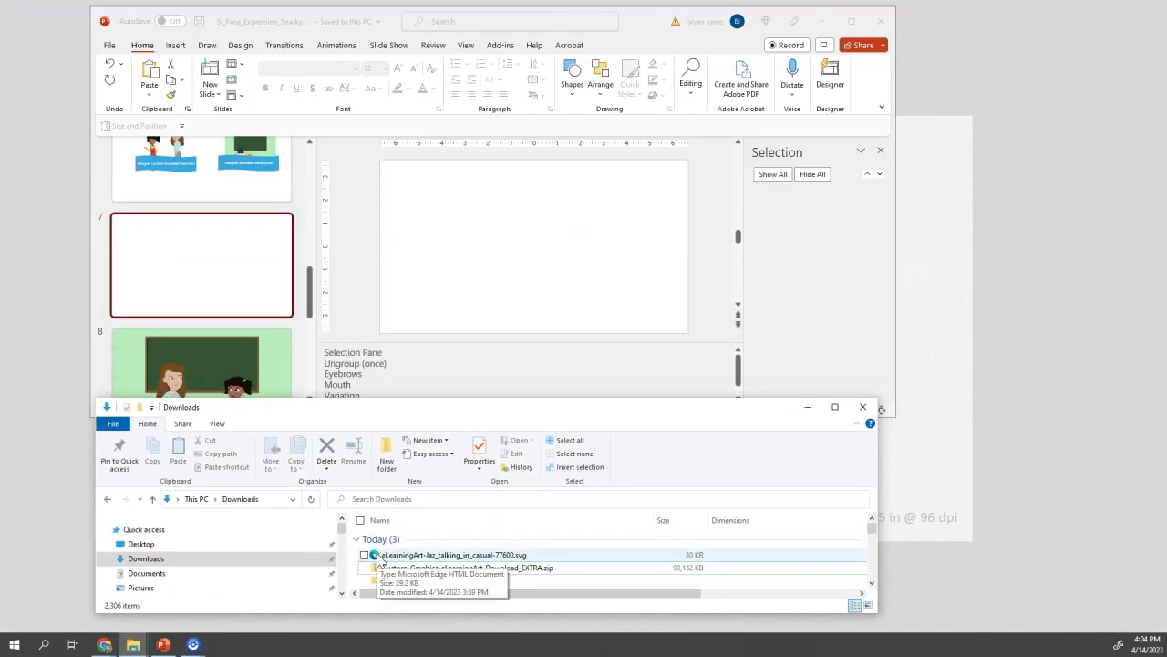
pyautogui.click(438, 554)
pyautogui.moveTo(387, 535); pyautogui.dragTo(456, 254)
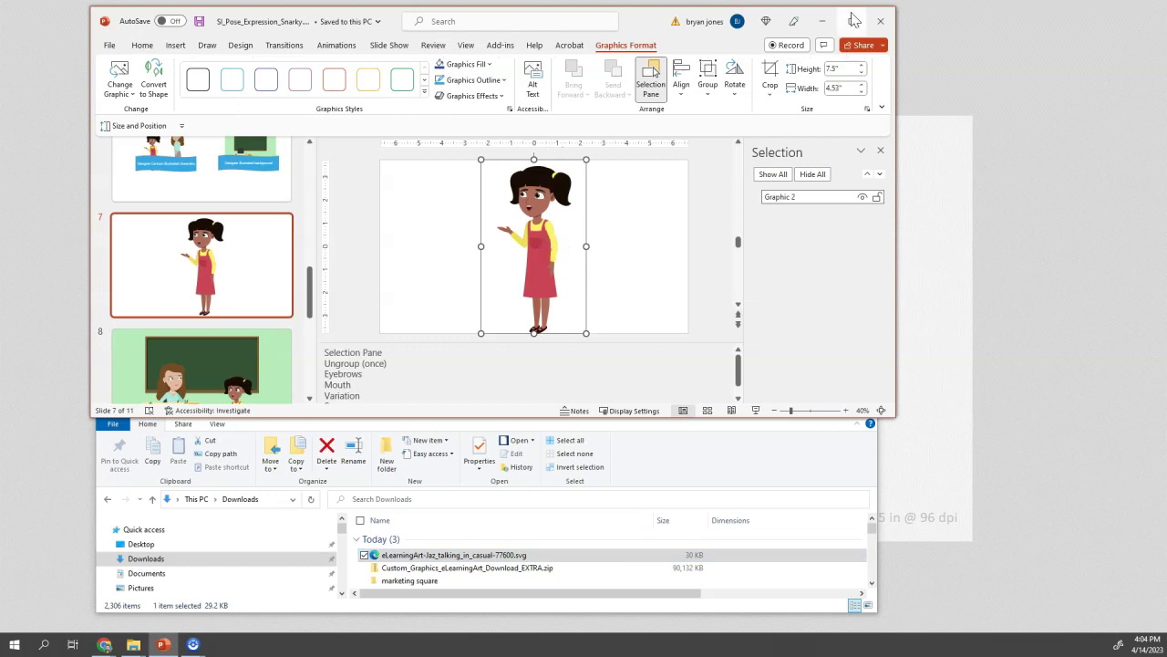
pyautogui.click(853, 20)
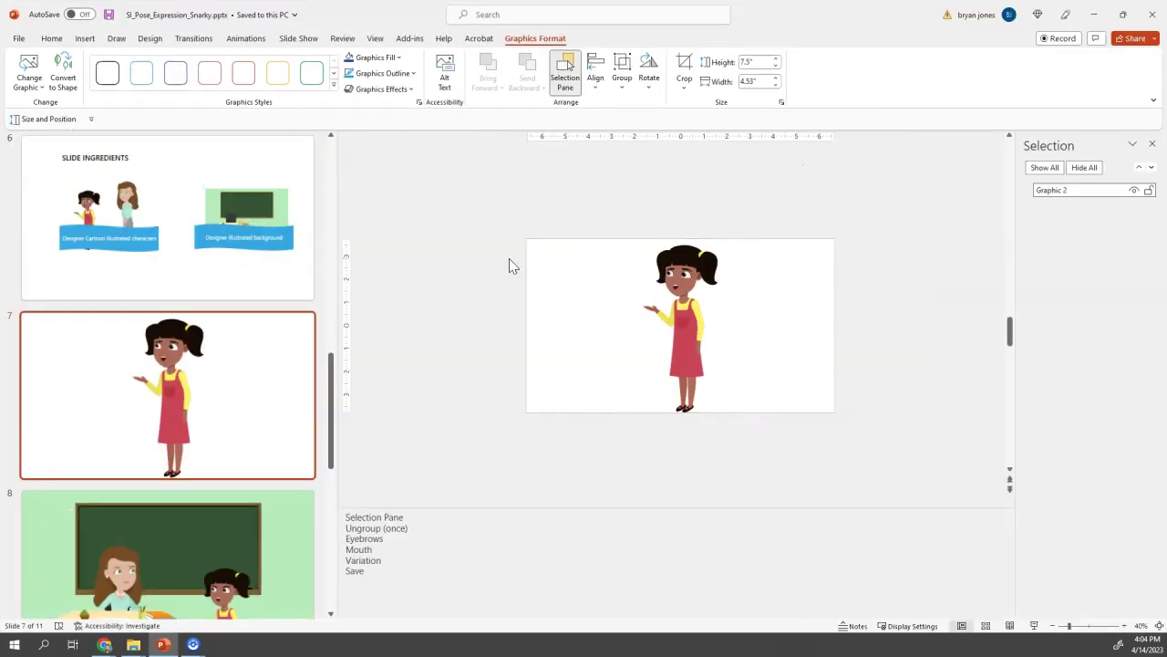
# - Ungroup the imported Jaz graphic on slide 7 using Group > Ungroup
pyautogui.click(488, 274)
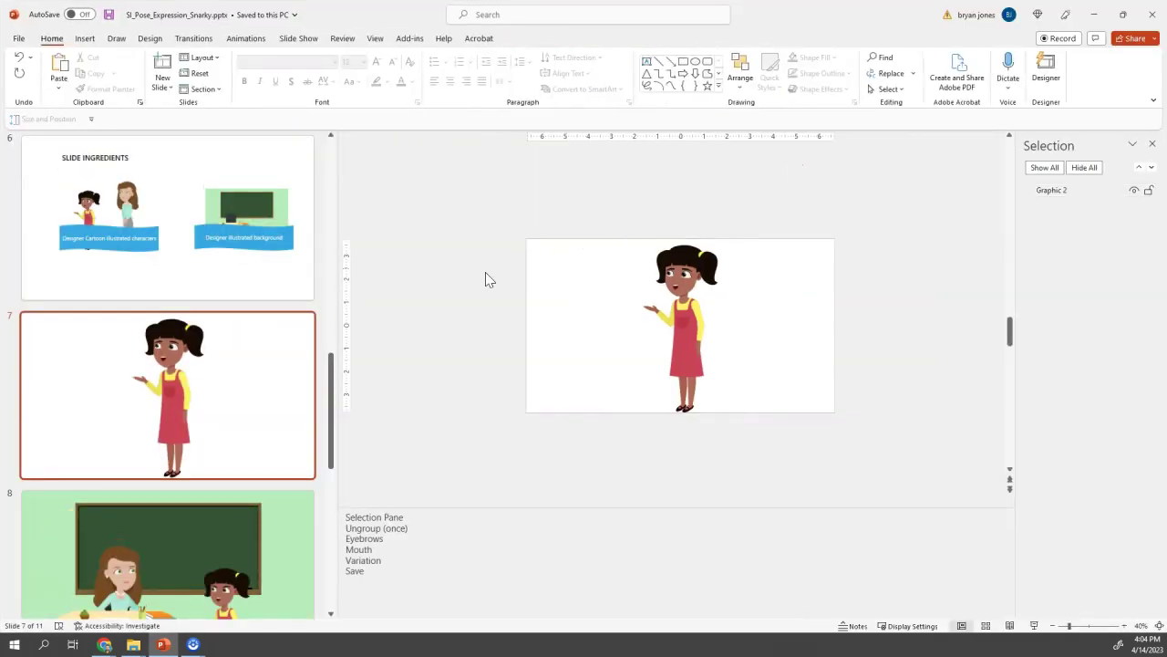
pyautogui.click(693, 274)
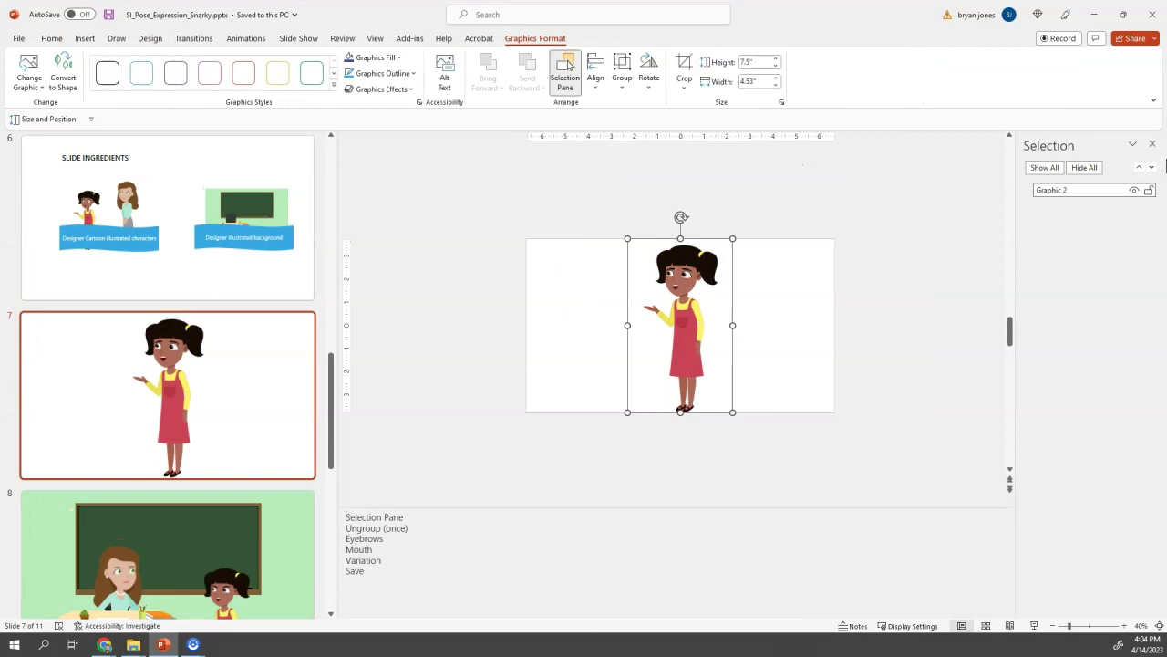
pyautogui.click(465, 212)
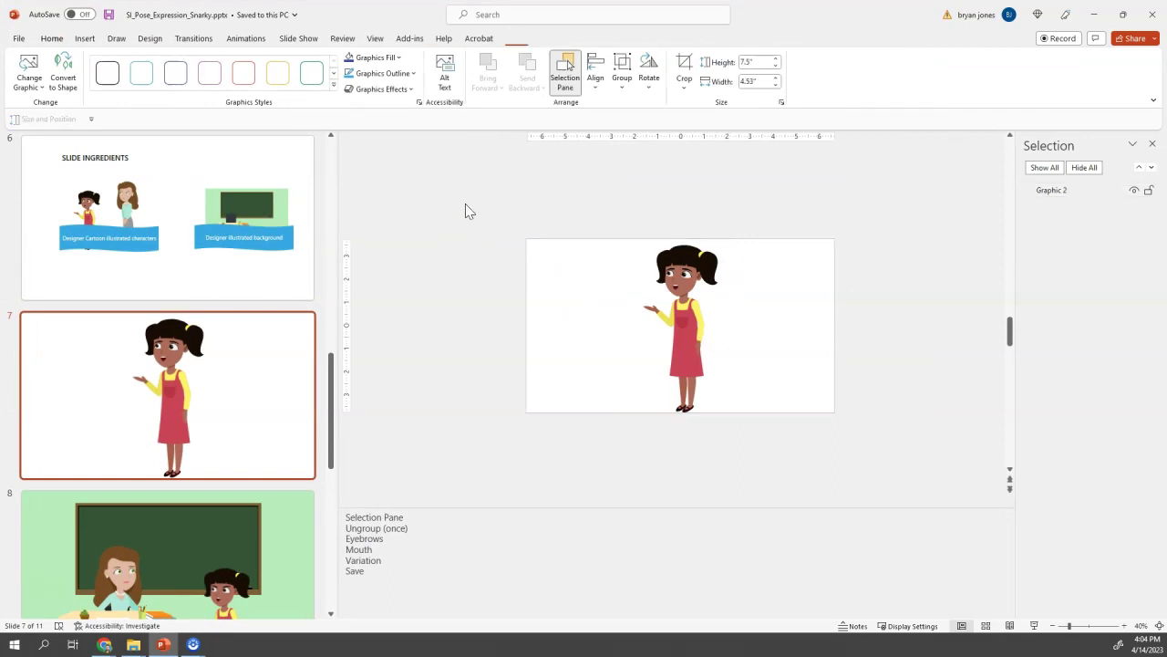
pyautogui.click(677, 272)
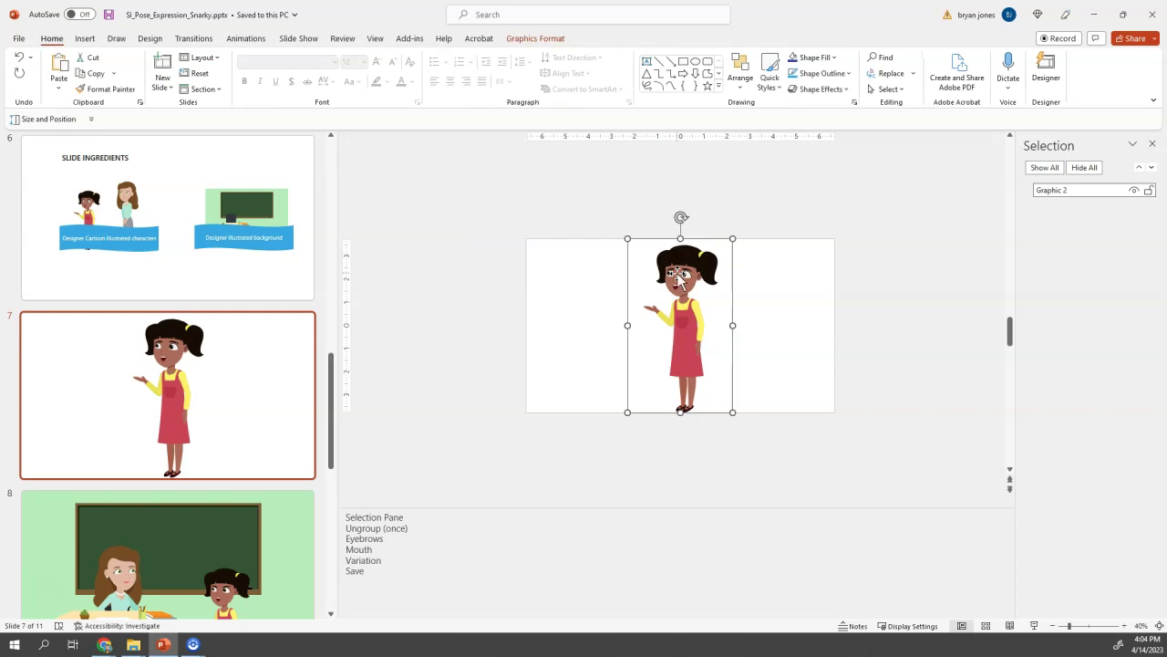
pyautogui.rightClick(677, 270)
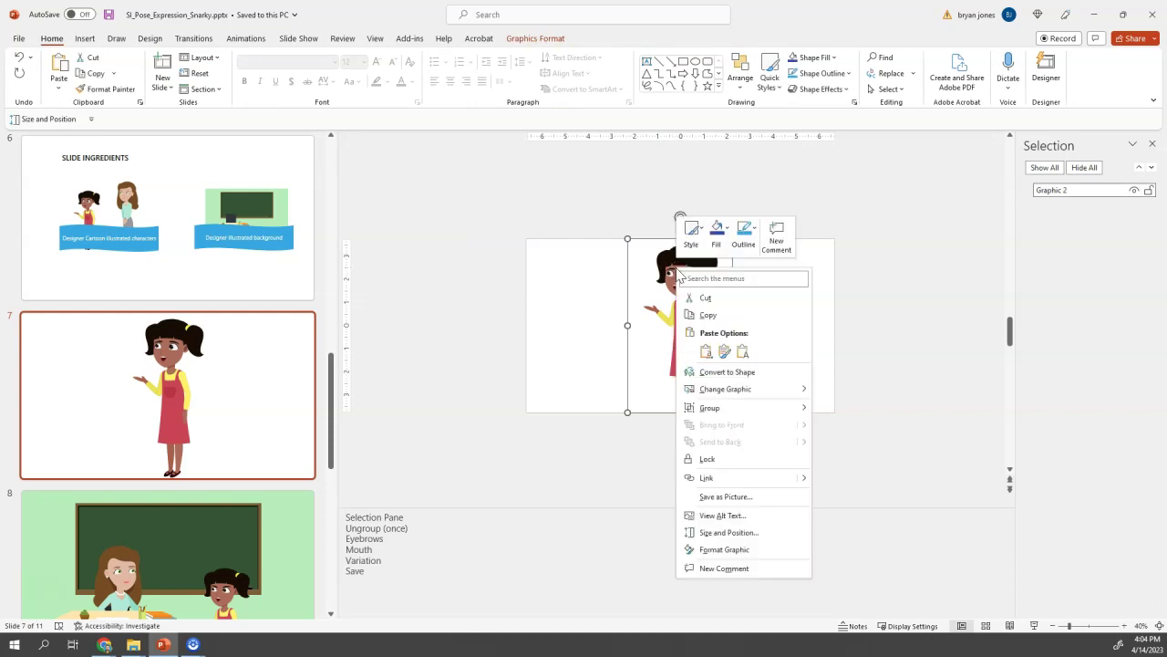
pyautogui.moveTo(729, 410)
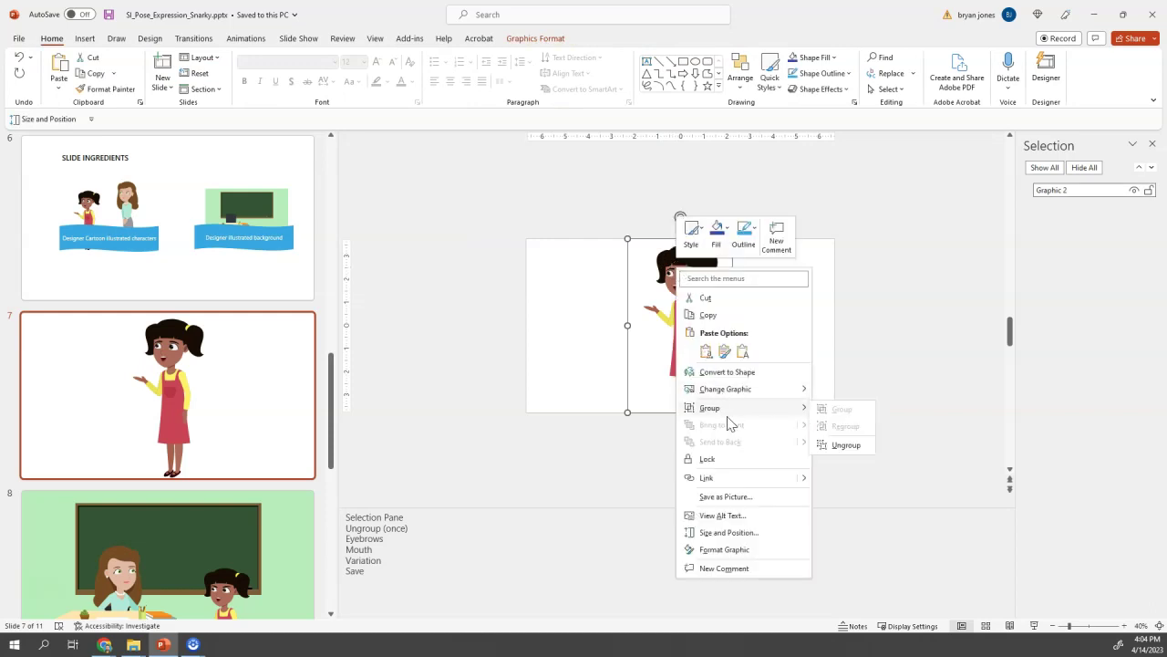
pyautogui.click(847, 445)
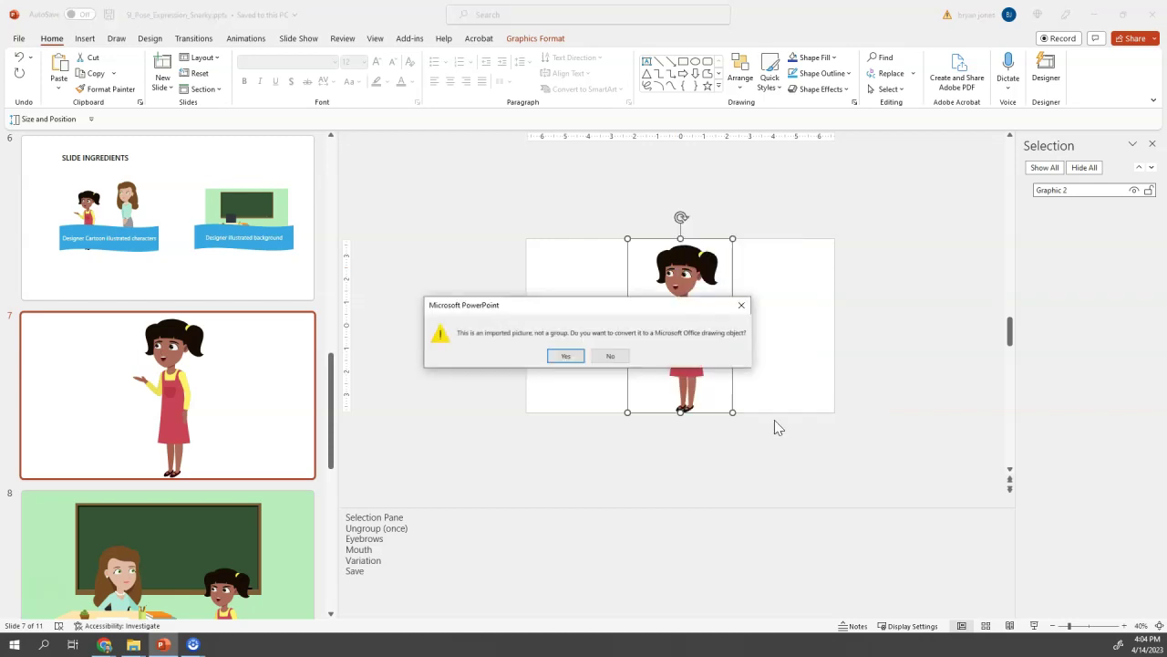
# - Convert the Jaz picture to a Microsoft Office drawing object and zoom the slide to 70%
pyautogui.click(565, 356)
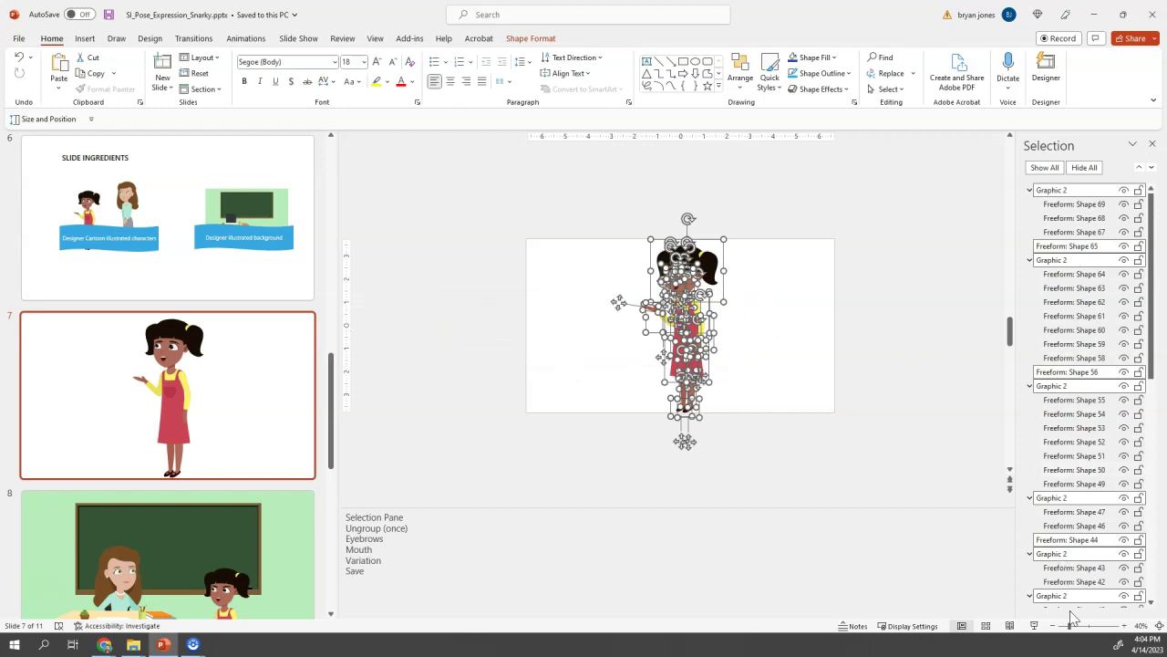
pyautogui.click(1127, 626)
pyautogui.click(1126, 625)
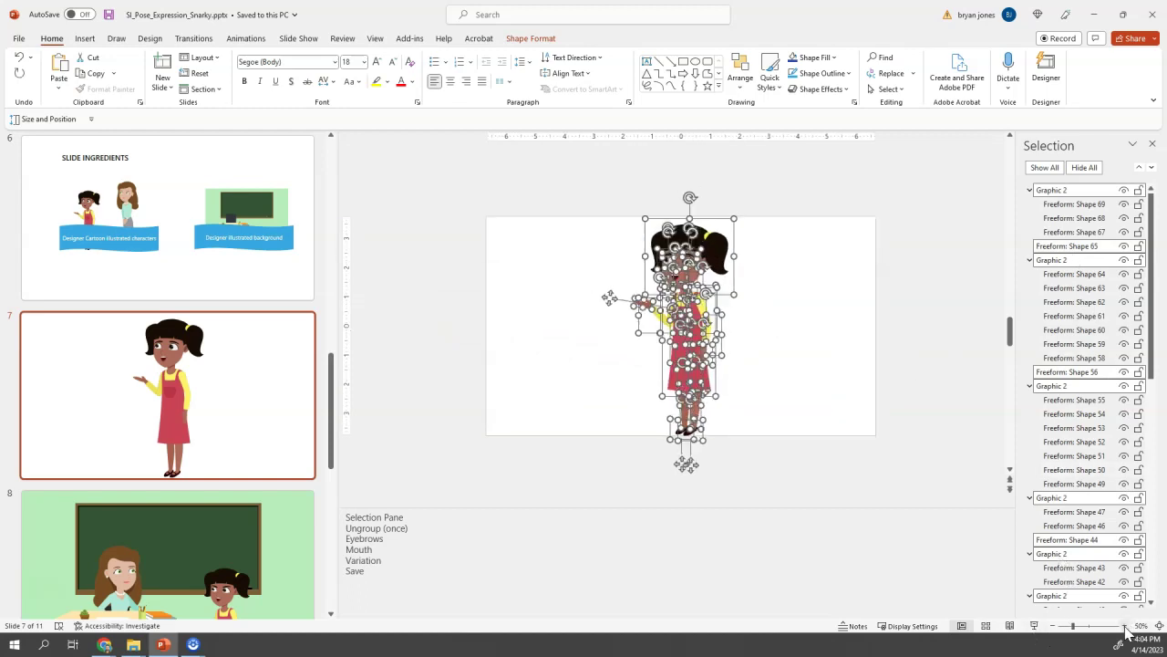
pyautogui.click(1126, 626)
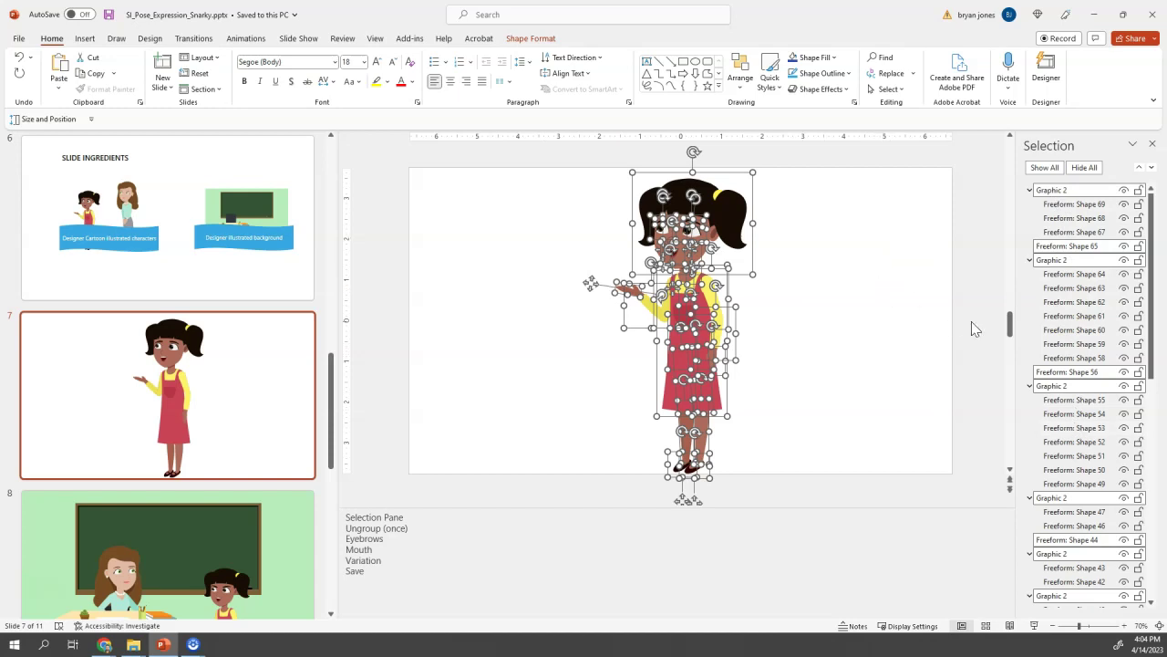
pyautogui.click(841, 302)
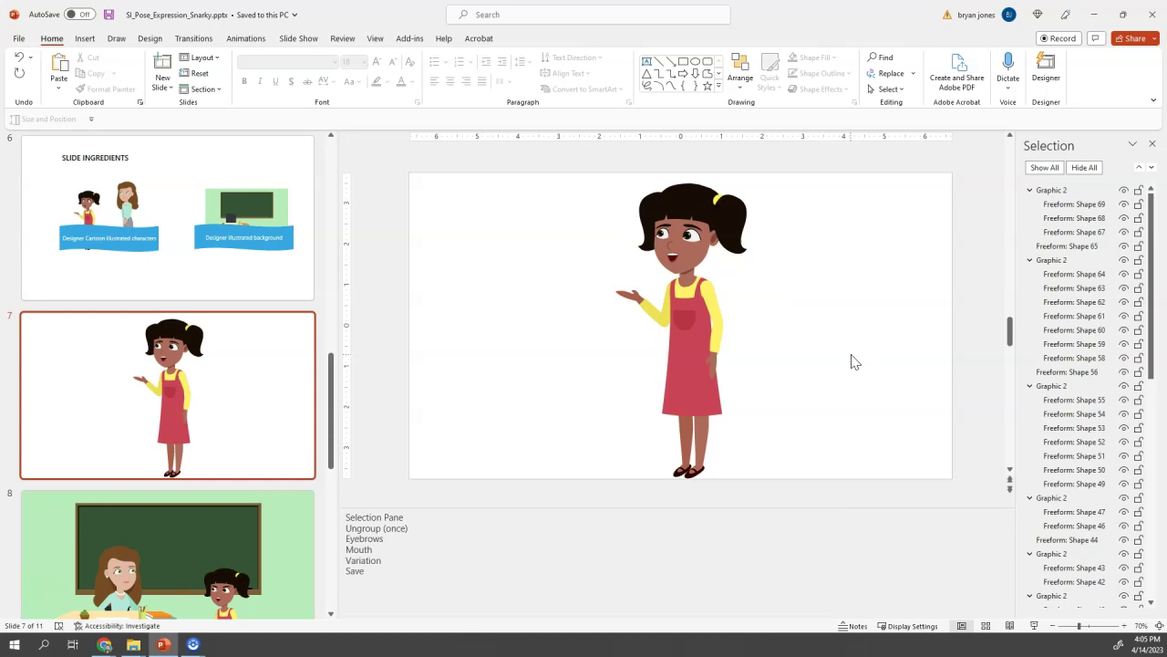
# - At 80% zoom, rotate and nudge both of Jaz's eyebrows into a slanted frown
pyautogui.click(1124, 627)
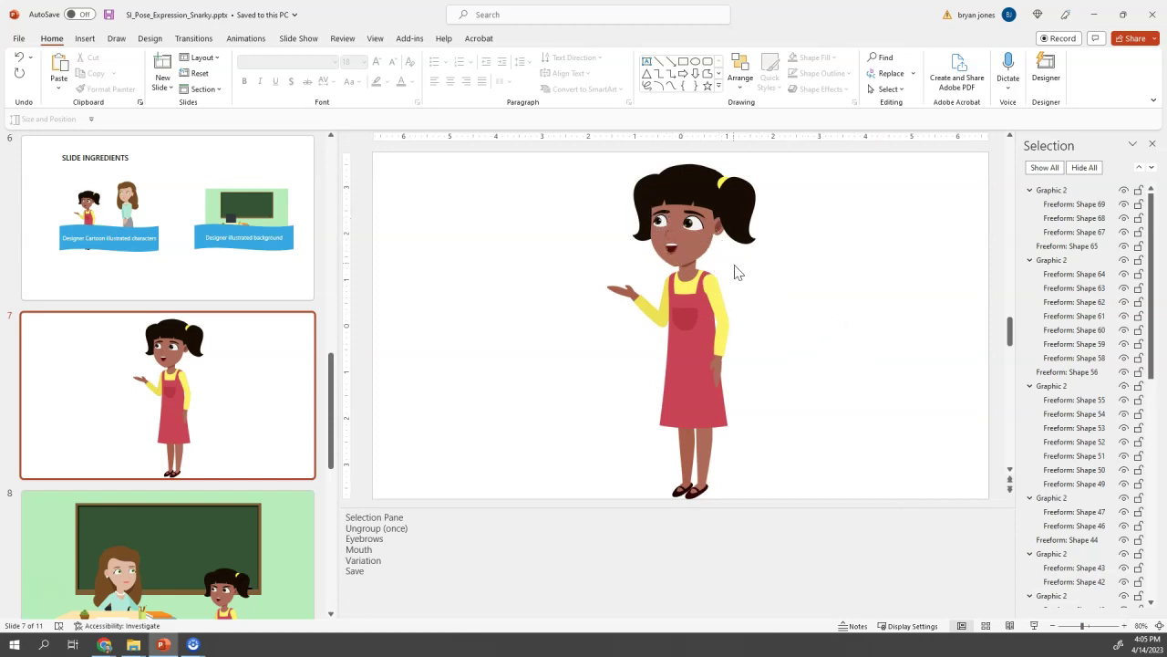
pyautogui.click(663, 214)
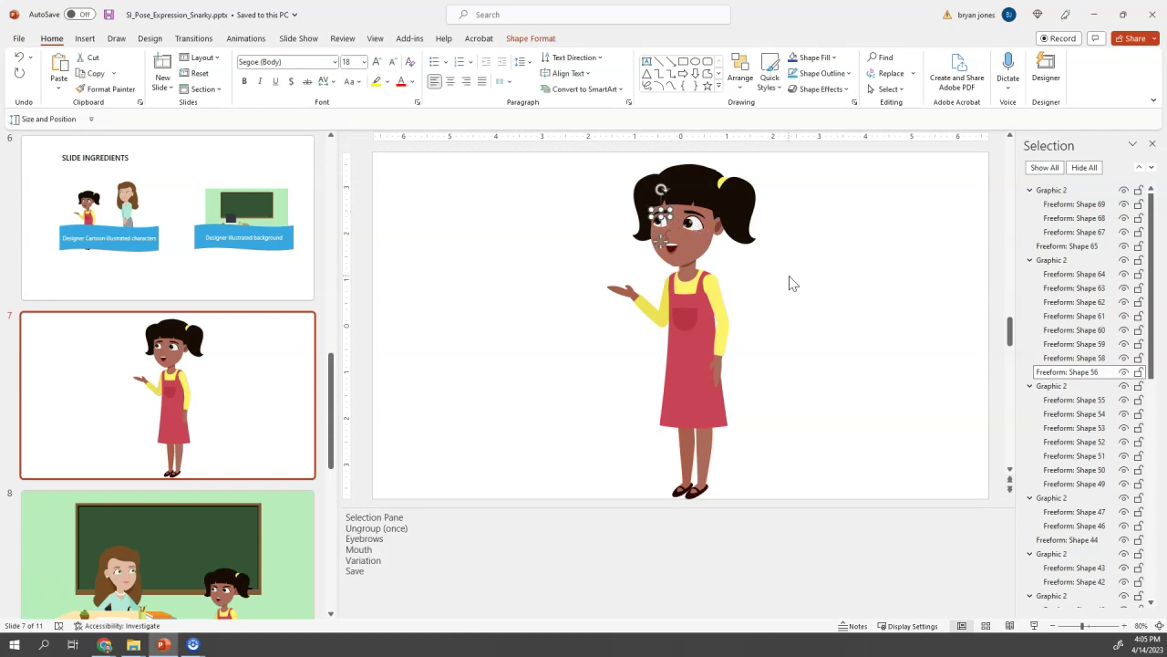
pyautogui.moveTo(661, 189); pyautogui.dragTo(671, 190)
pyautogui.press('Right')
pyautogui.press('Right')
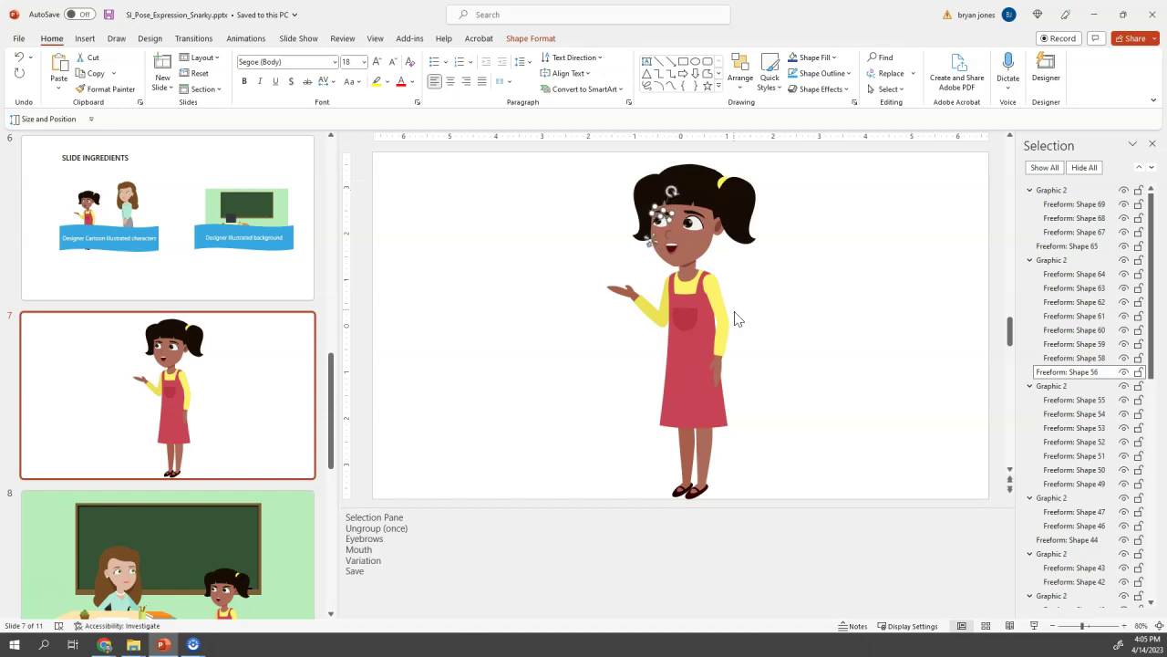
pyautogui.press('Down')
pyautogui.press('Down')
pyautogui.press('Down')
pyautogui.click(695, 217)
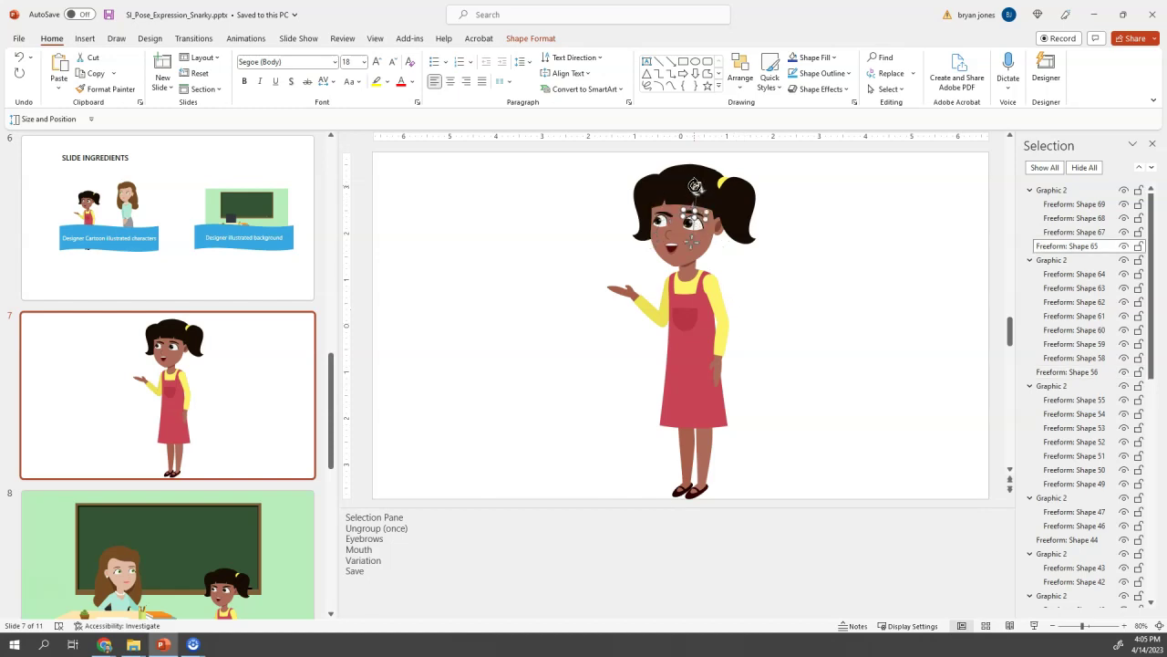
pyautogui.moveTo(694, 185); pyautogui.dragTo(684, 190)
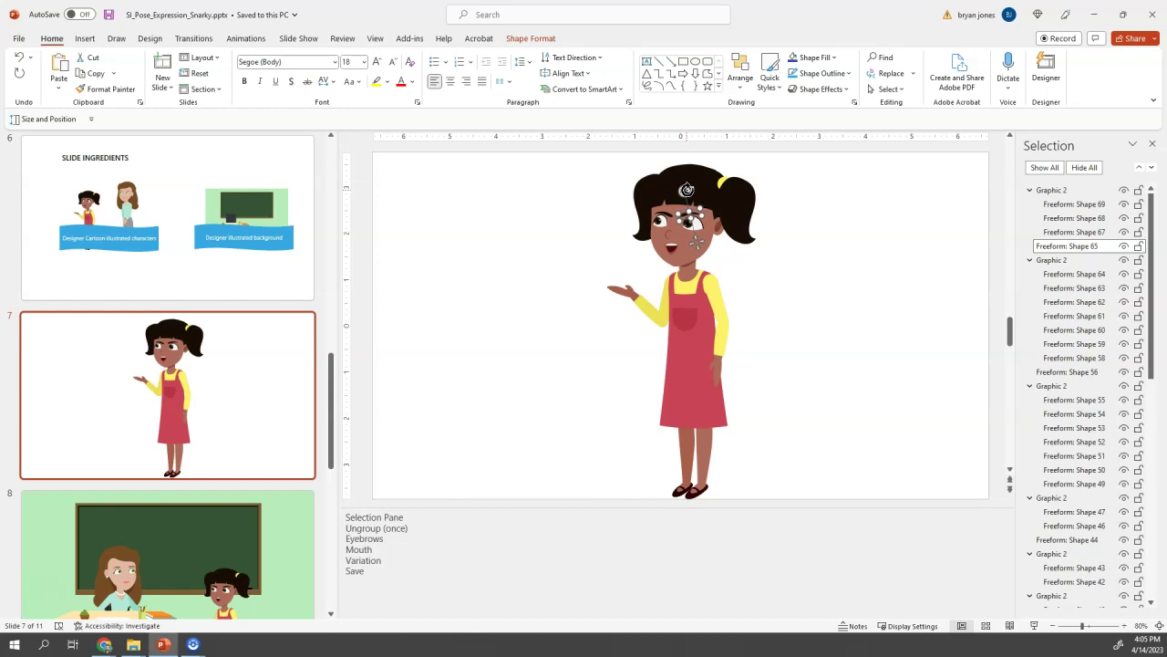
pyautogui.click(857, 253)
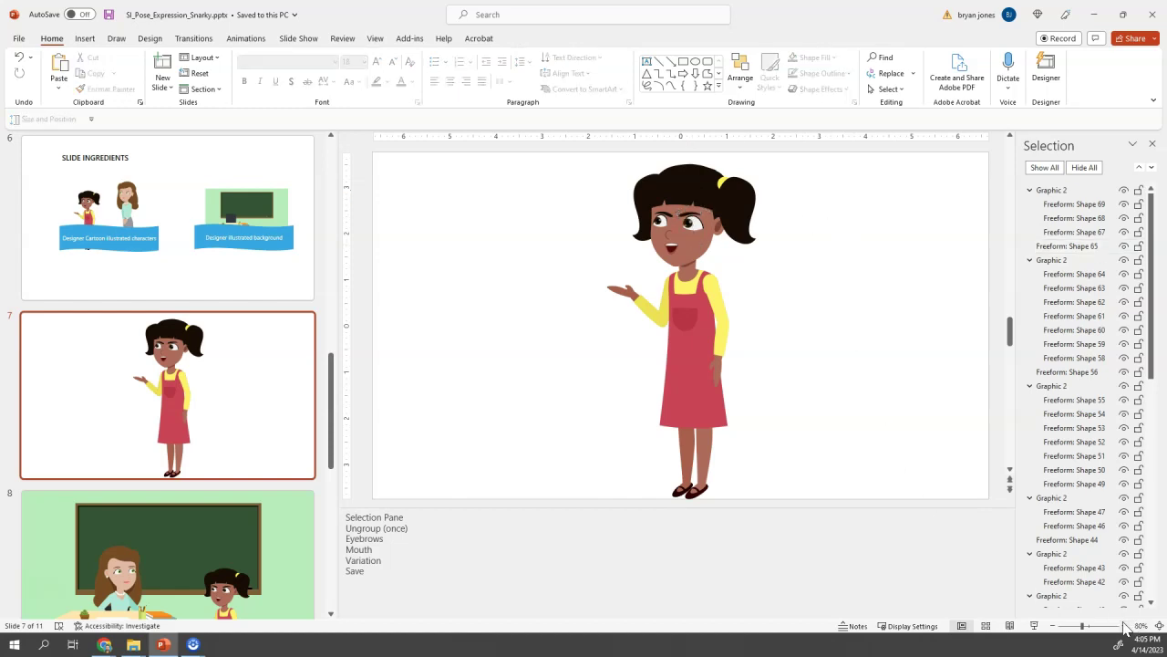
# - Flatten the left eyebrow's tilt slightly and check the right eyebrow
pyautogui.keyDown('ctrl'); pyautogui.scroll(12, 834, 361); pyautogui.keyUp('ctrl')
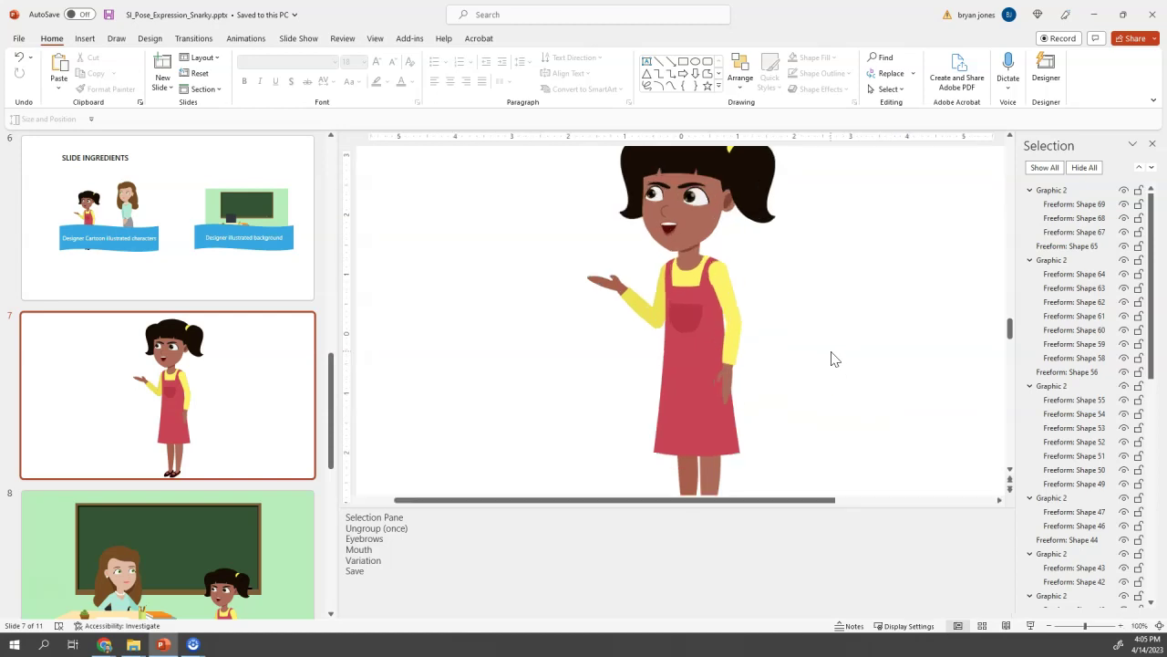
pyautogui.scroll(2, 832, 358)
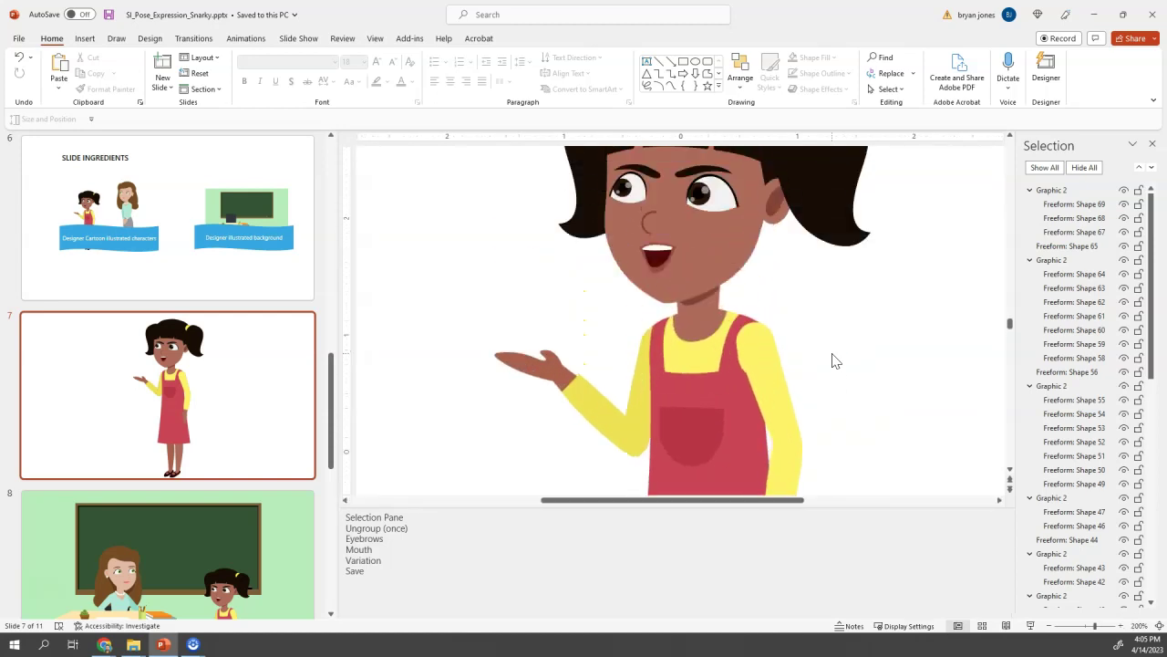
pyautogui.scroll(1, 832, 360)
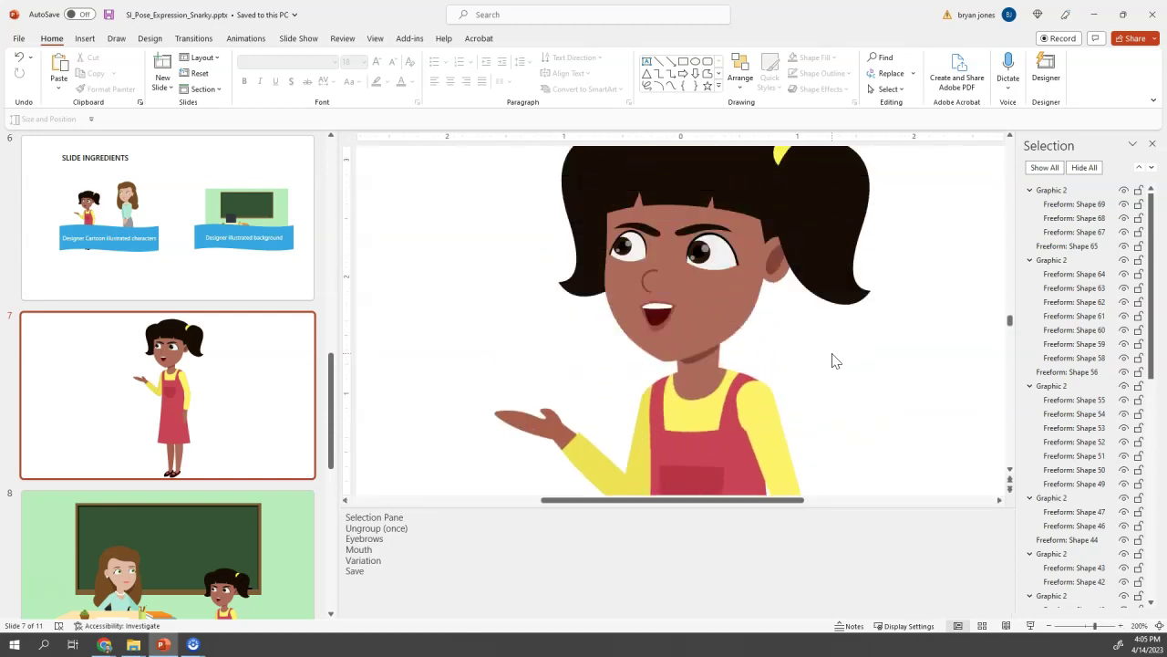
pyautogui.click(655, 229)
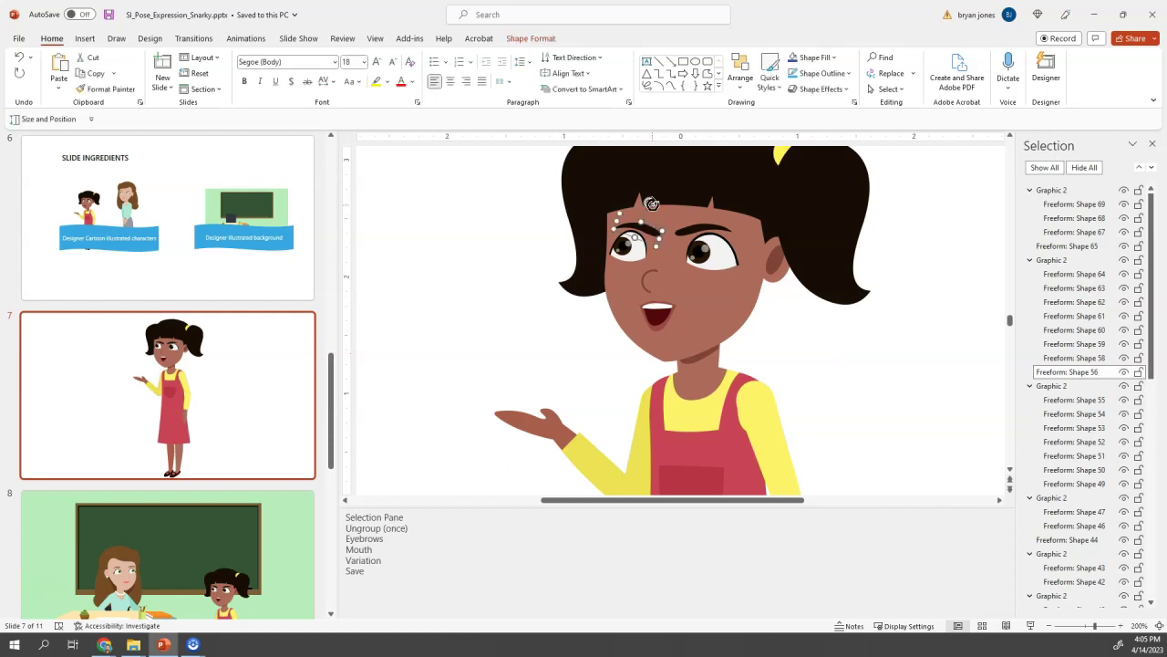
pyautogui.moveTo(652, 202); pyautogui.dragTo(695, 232)
pyautogui.click(698, 230)
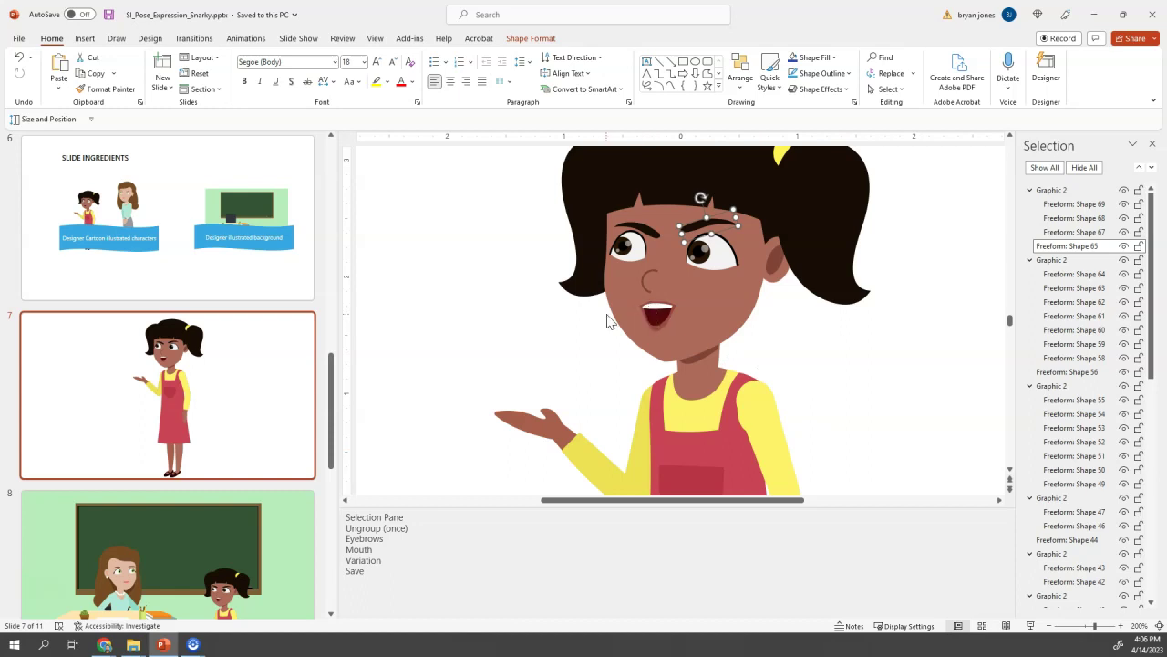
pyautogui.click(435, 285)
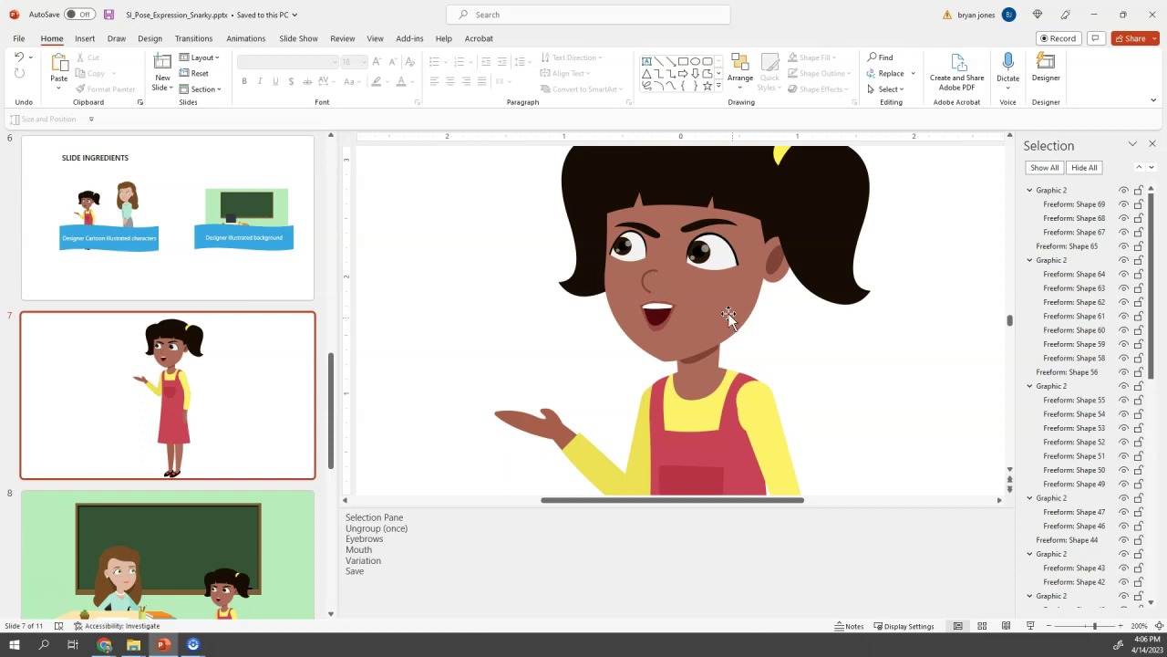
# - Rotate Jaz's open mouth slightly counter-clockwise into a lopsided smirk
pyautogui.click(655, 315)
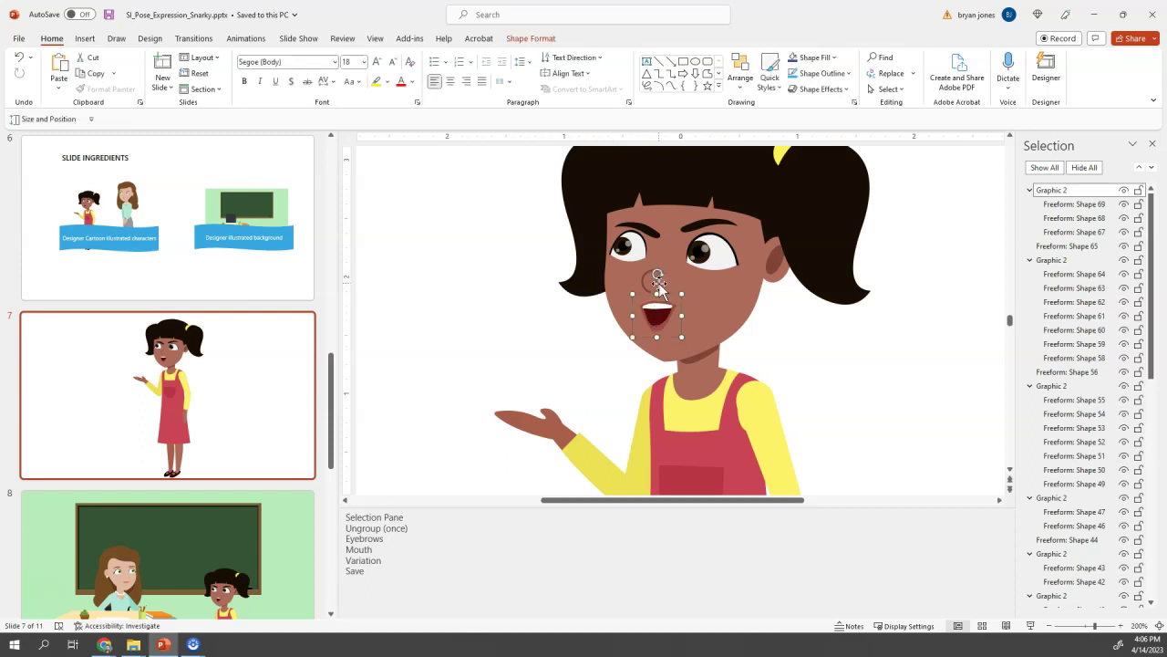
pyautogui.moveTo(659, 272); pyautogui.dragTo(650, 274)
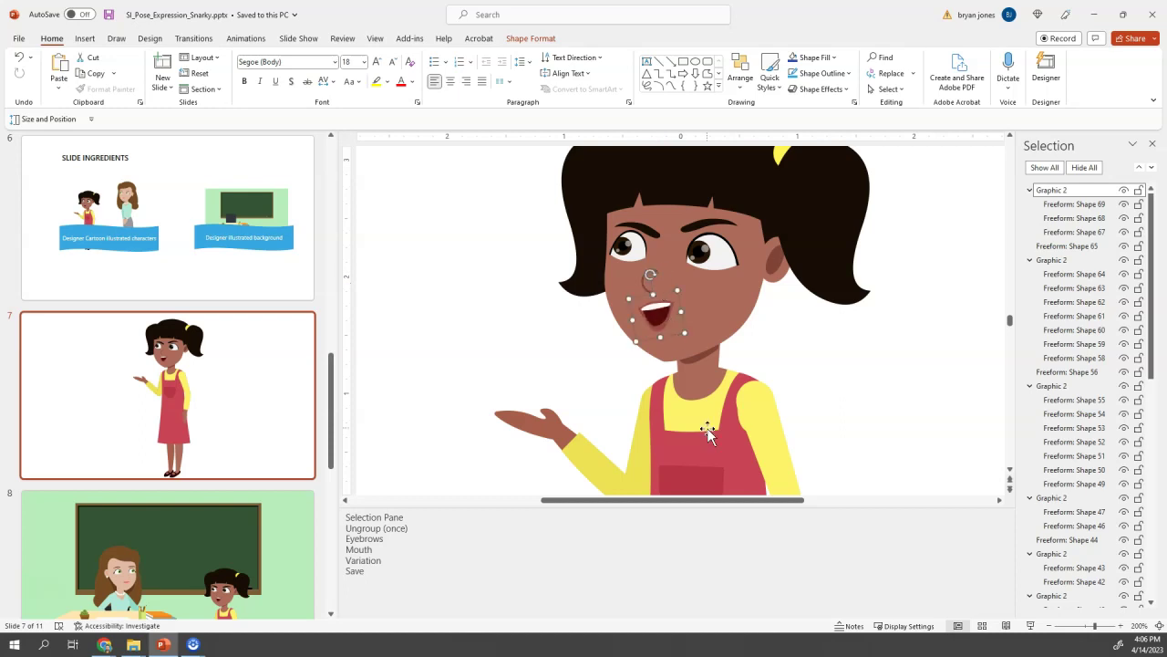
pyautogui.click(657, 276)
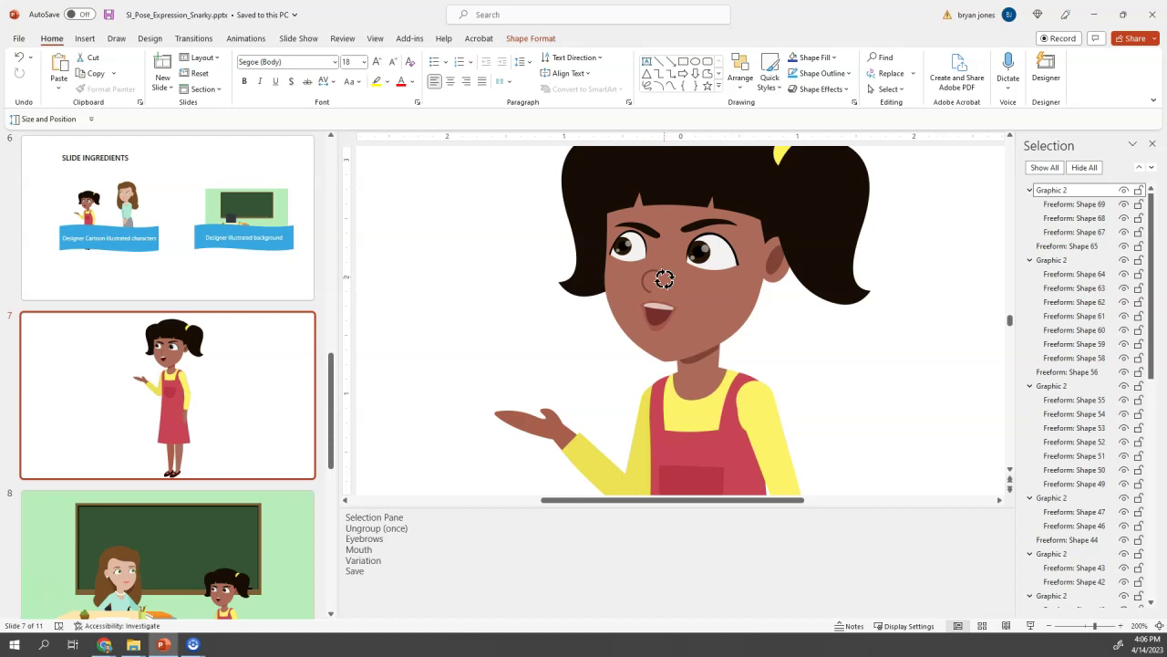
pyautogui.moveTo(664, 279); pyautogui.dragTo(662, 275)
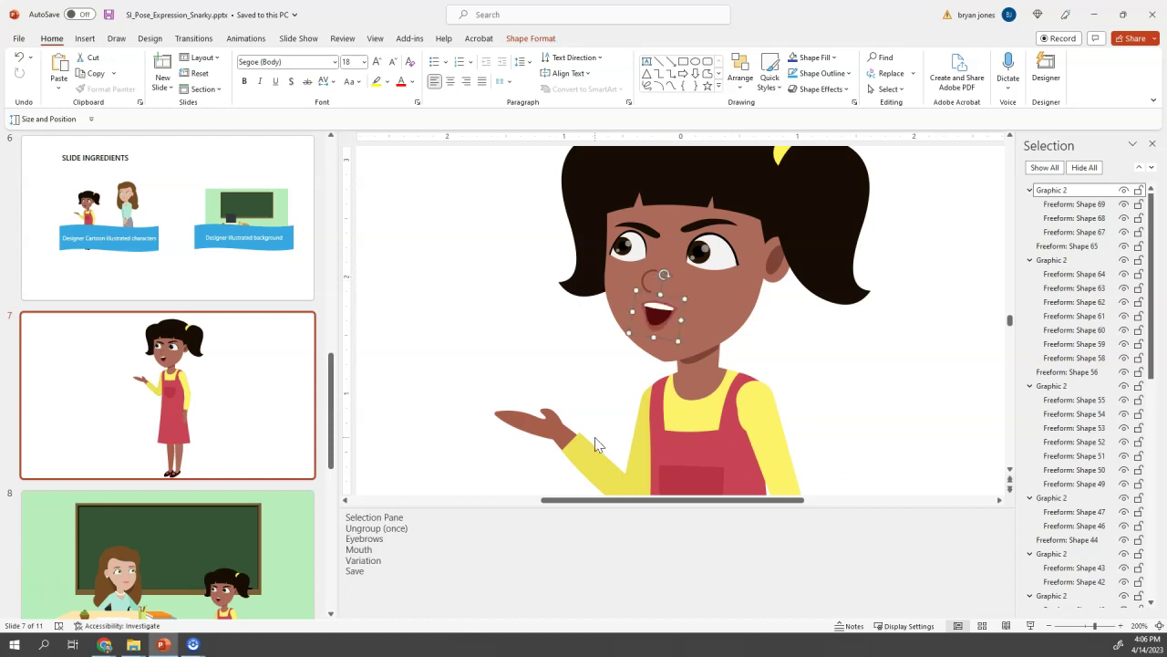
pyautogui.click(489, 288)
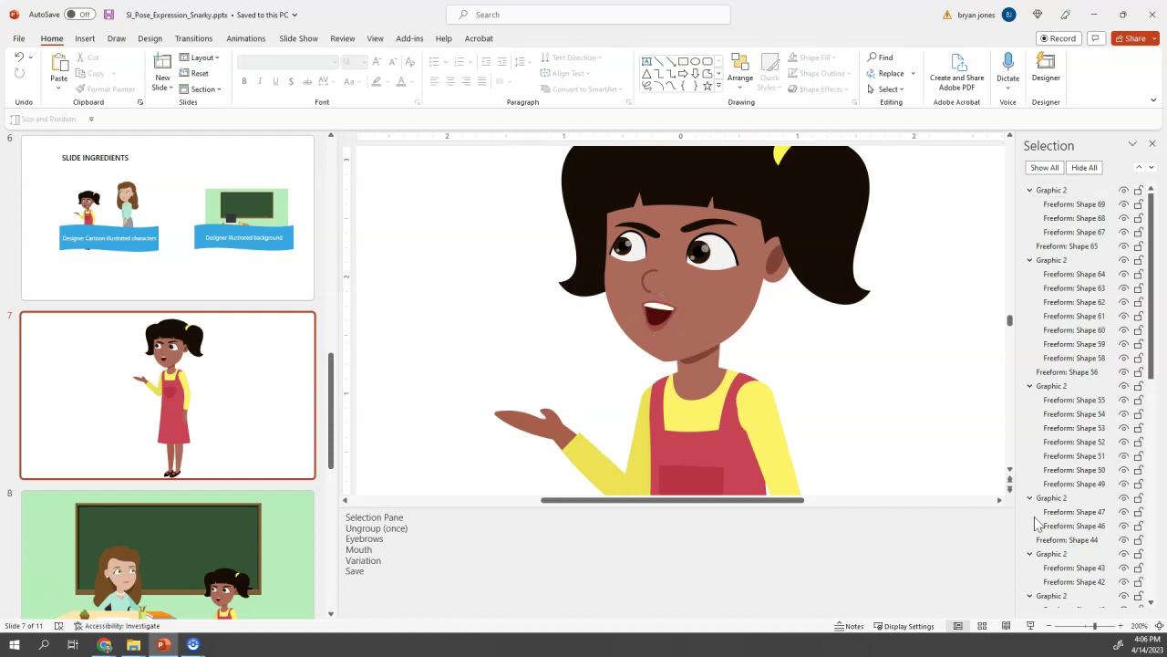
# - At 100% zoom, group the raised arm's shapes, rotate the hand lower, and reseat it at the shoulder
pyautogui.click(1049, 625)
pyautogui.click(1049, 625)
pyautogui.click(1049, 626)
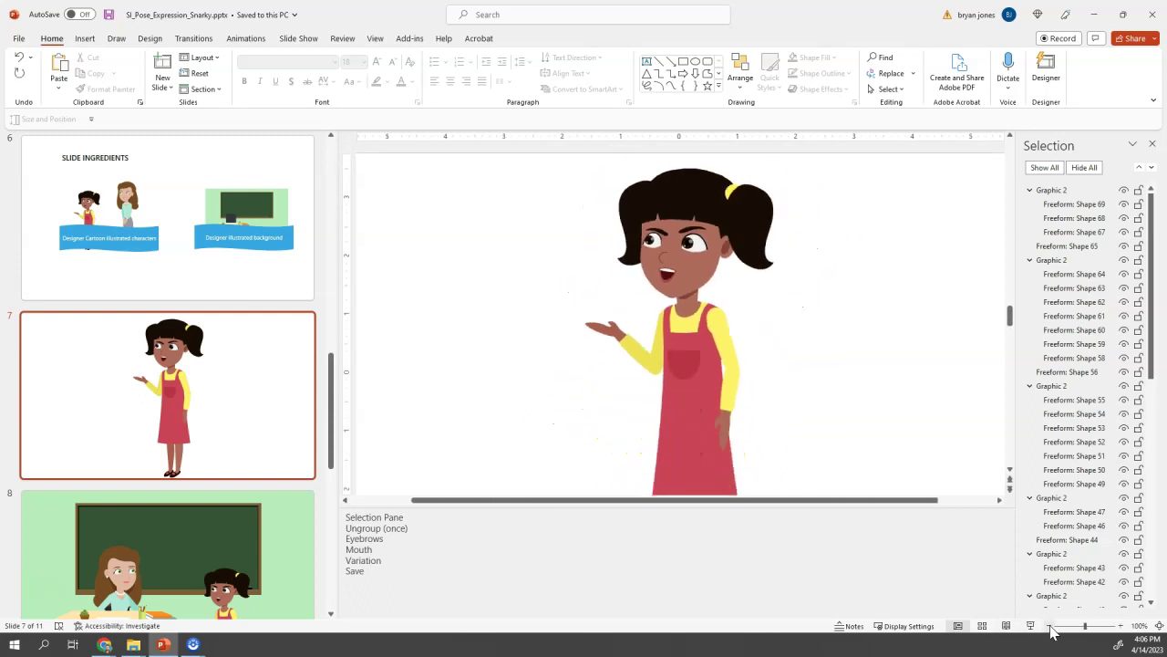
pyautogui.moveTo(539, 295); pyautogui.dragTo(679, 405)
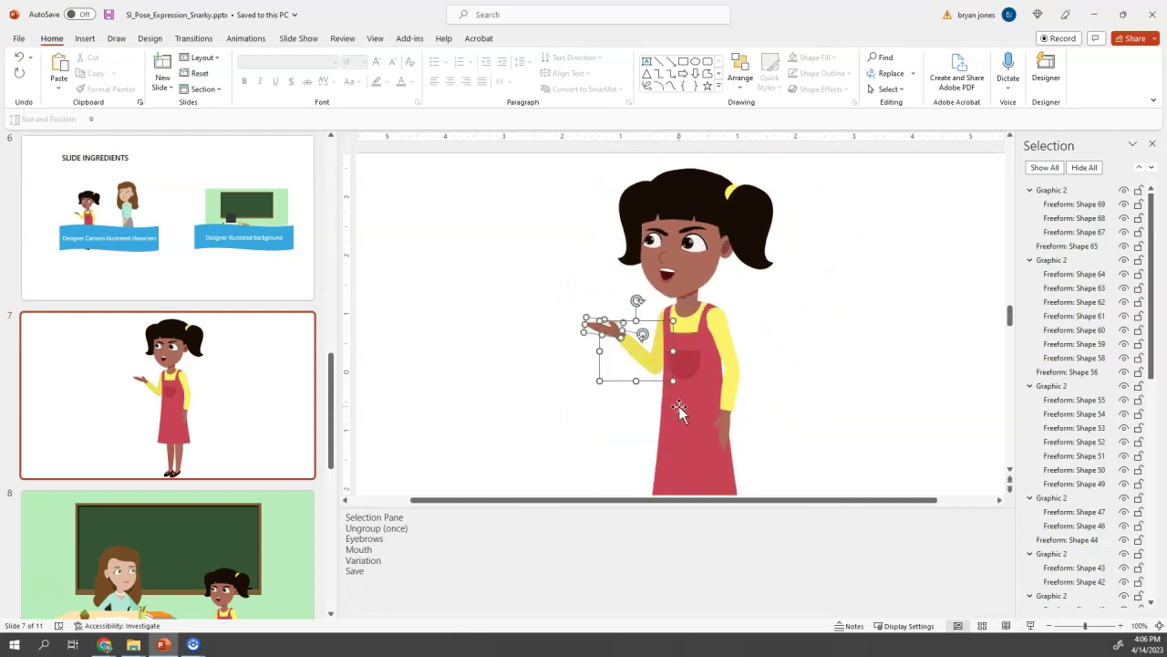
pyautogui.hotkey('ctrl', 'g')
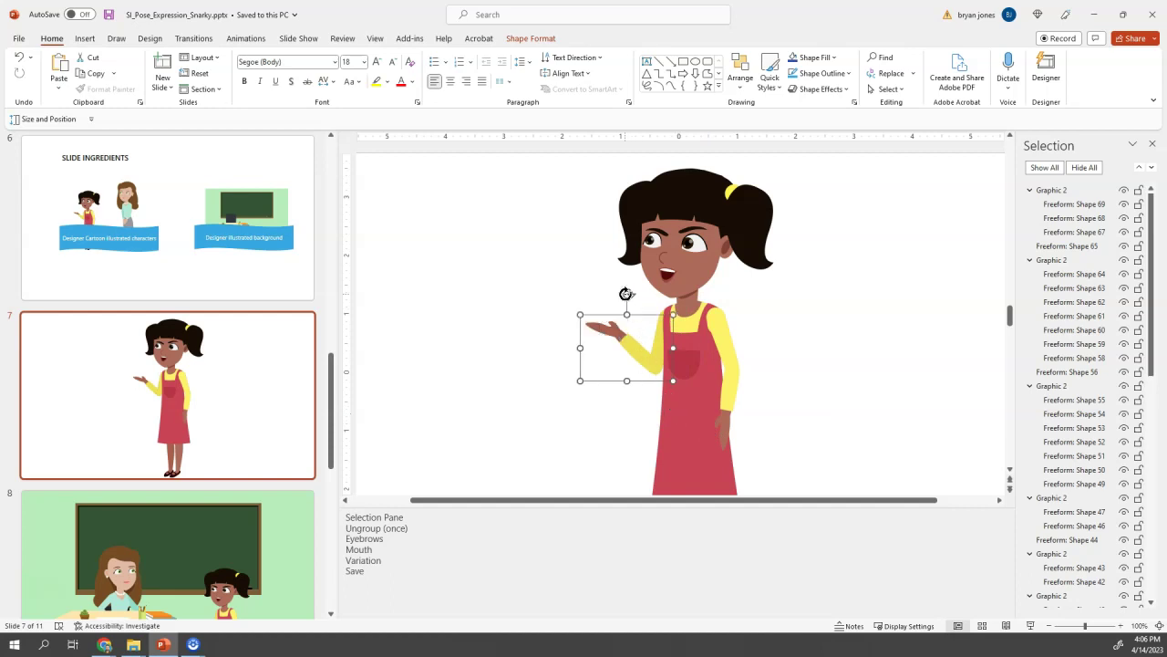
pyautogui.moveTo(625, 294); pyautogui.dragTo(594, 305)
pyautogui.moveTo(629, 355); pyautogui.dragTo(636, 366)
pyautogui.click(574, 181)
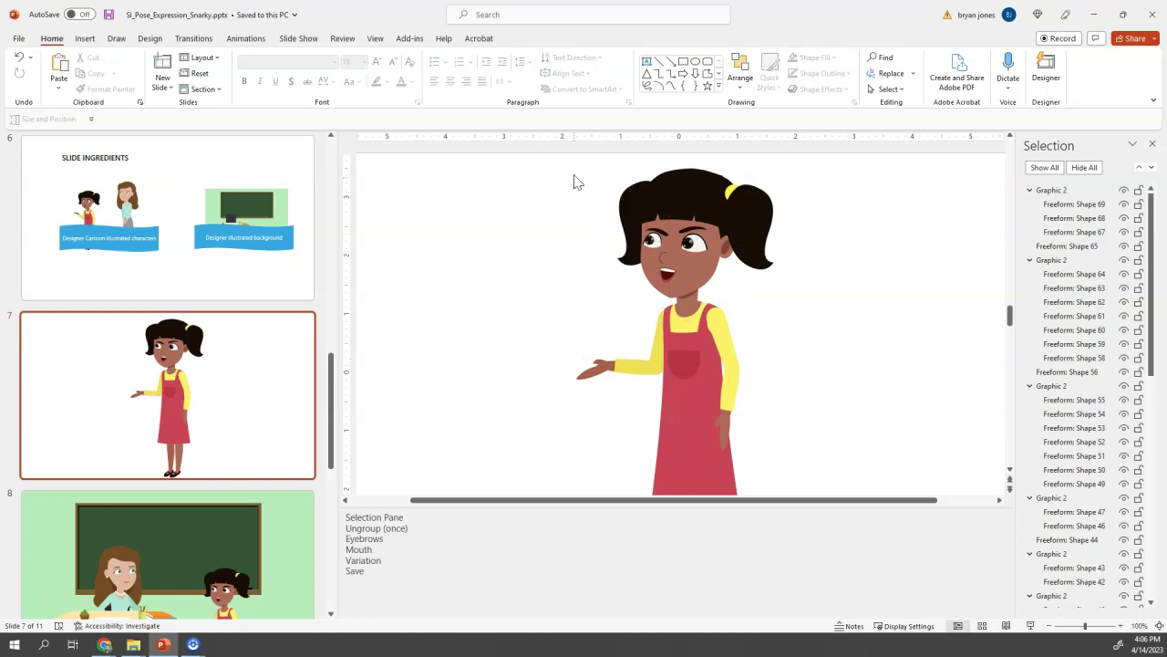
pyautogui.moveTo(564, 159); pyautogui.dragTo(816, 310)
# - Group the selected head shapes and tilt the head group about 8° counterclockwise
pyautogui.hotkey('ctrl', 'g')
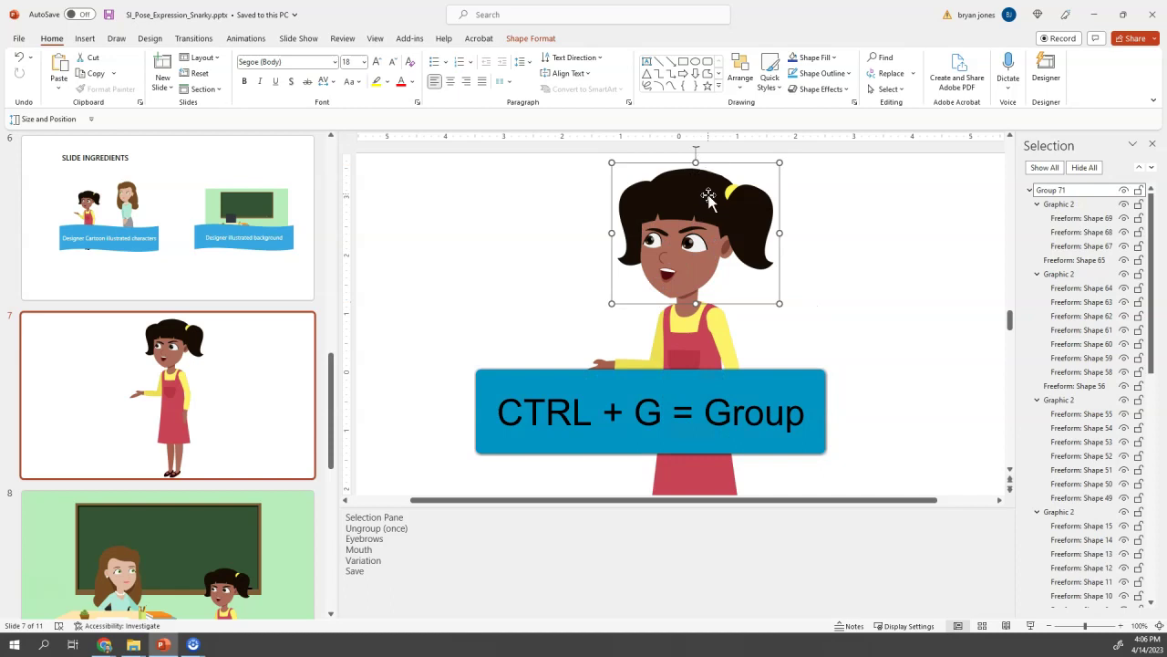
pyautogui.moveTo(698, 157); pyautogui.dragTo(826, 270)
pyautogui.hotkey('ctrl', 'z')
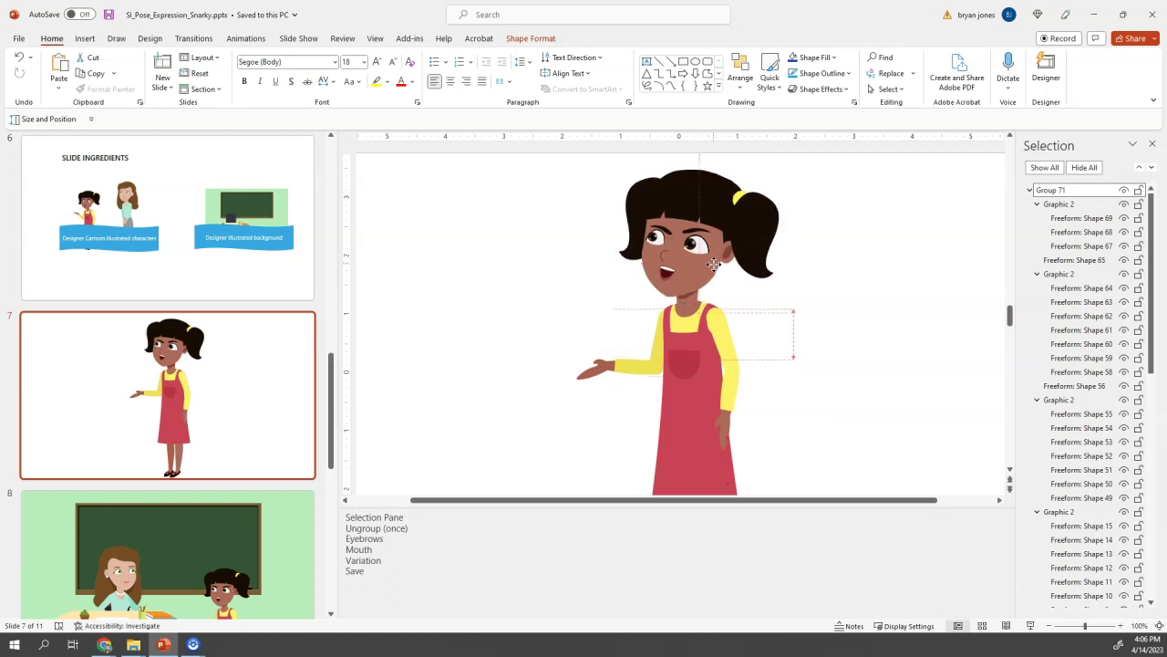
pyautogui.hotkey('ctrl', 'y')
pyautogui.moveTo(708, 148); pyautogui.dragTo(698, 150)
pyautogui.moveTo(705, 273); pyautogui.dragTo(704, 273)
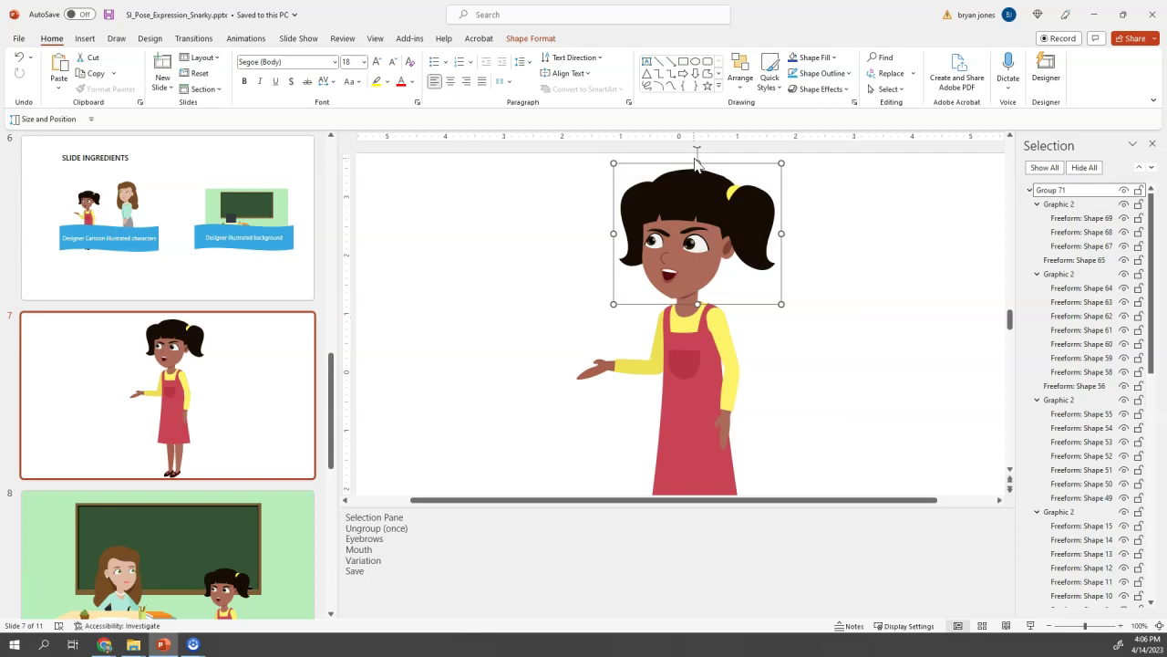
pyautogui.moveTo(696, 148); pyautogui.dragTo(685, 148)
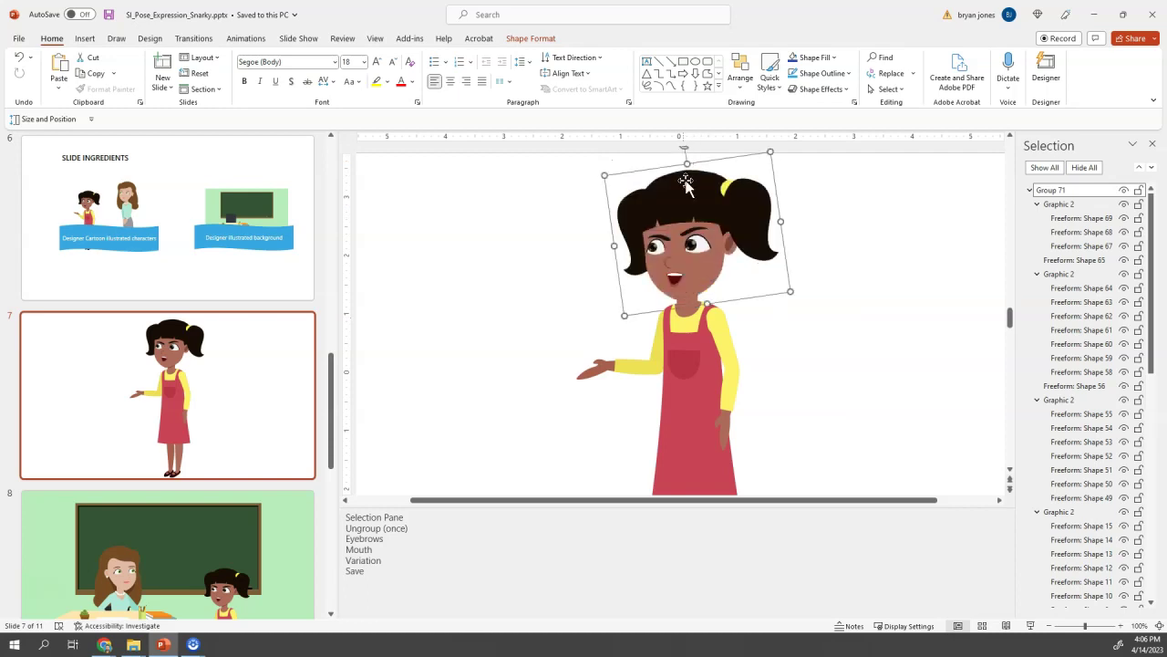
pyautogui.hotkey('ctrl', 'z')
pyautogui.hotkey('ctrl', 'y')
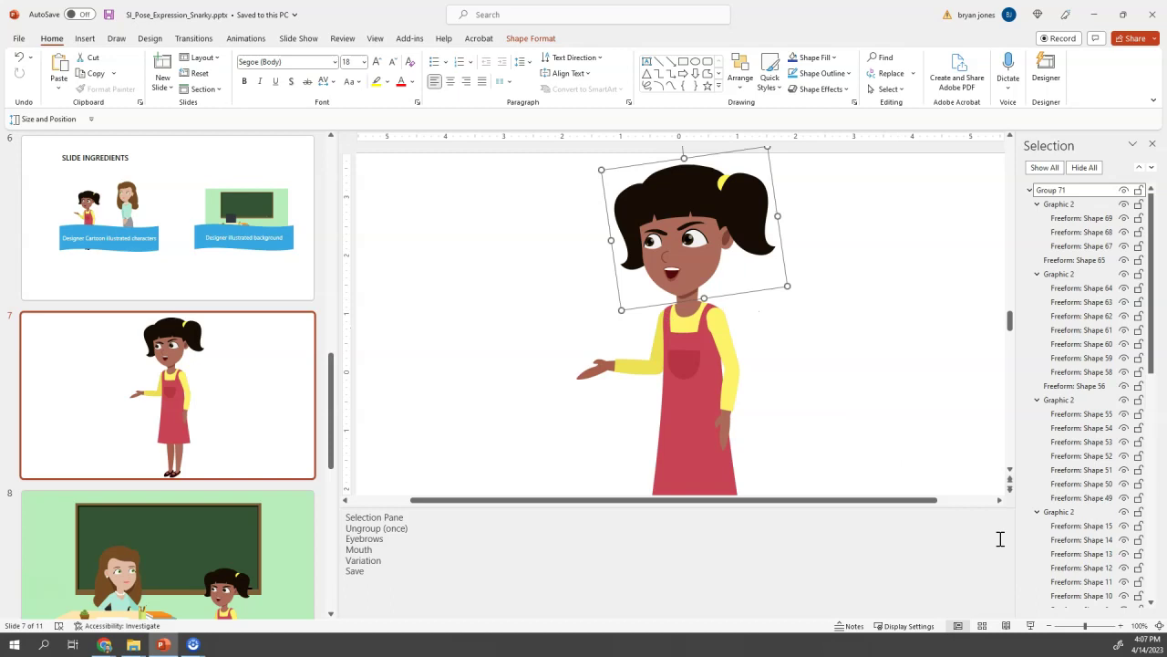
# - Marquee-select every shape of the character and group them into Group 72
pyautogui.click(1048, 625)
pyautogui.click(1048, 625)
pyautogui.click(1049, 625)
pyautogui.click(1049, 625)
pyautogui.click(1048, 626)
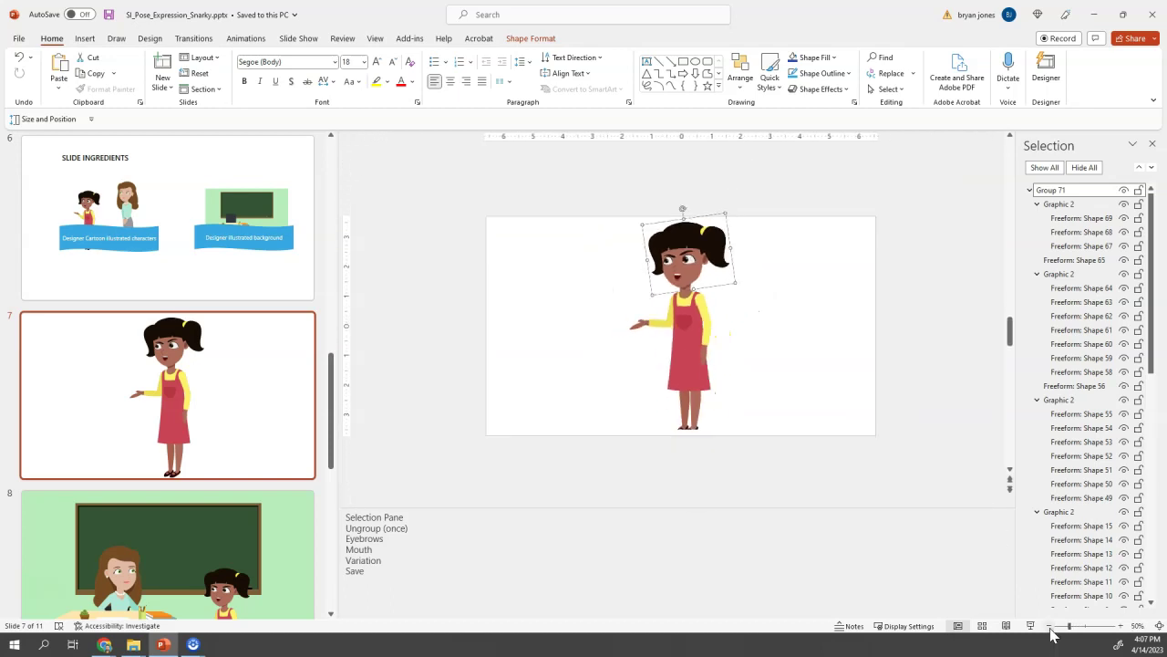
pyautogui.click(1120, 626)
pyautogui.scroll(2, 990, 514)
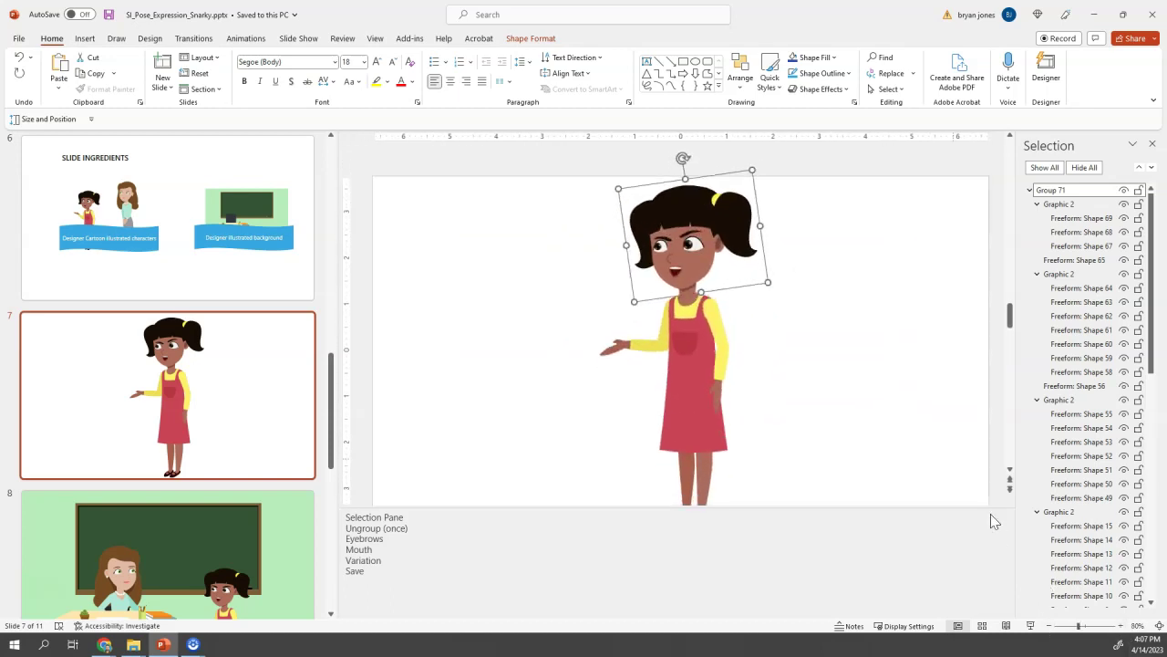
pyautogui.click(964, 484)
pyautogui.click(1120, 626)
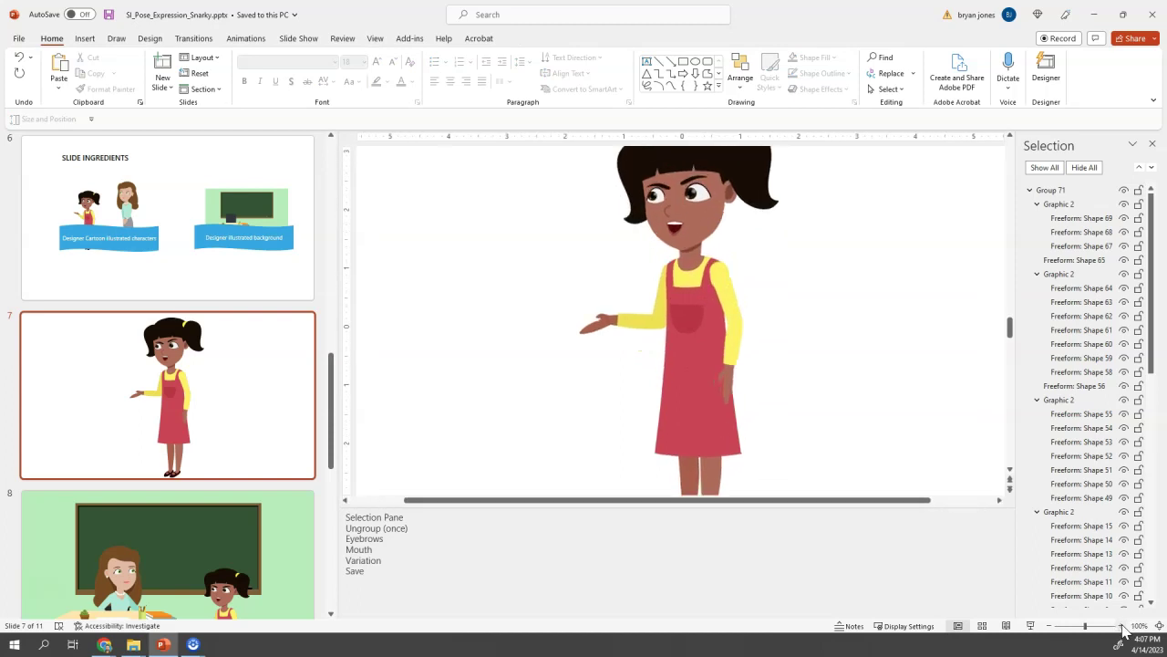
pyautogui.click(1120, 625)
pyautogui.click(1049, 626)
pyautogui.click(1049, 626)
pyautogui.click(1049, 626)
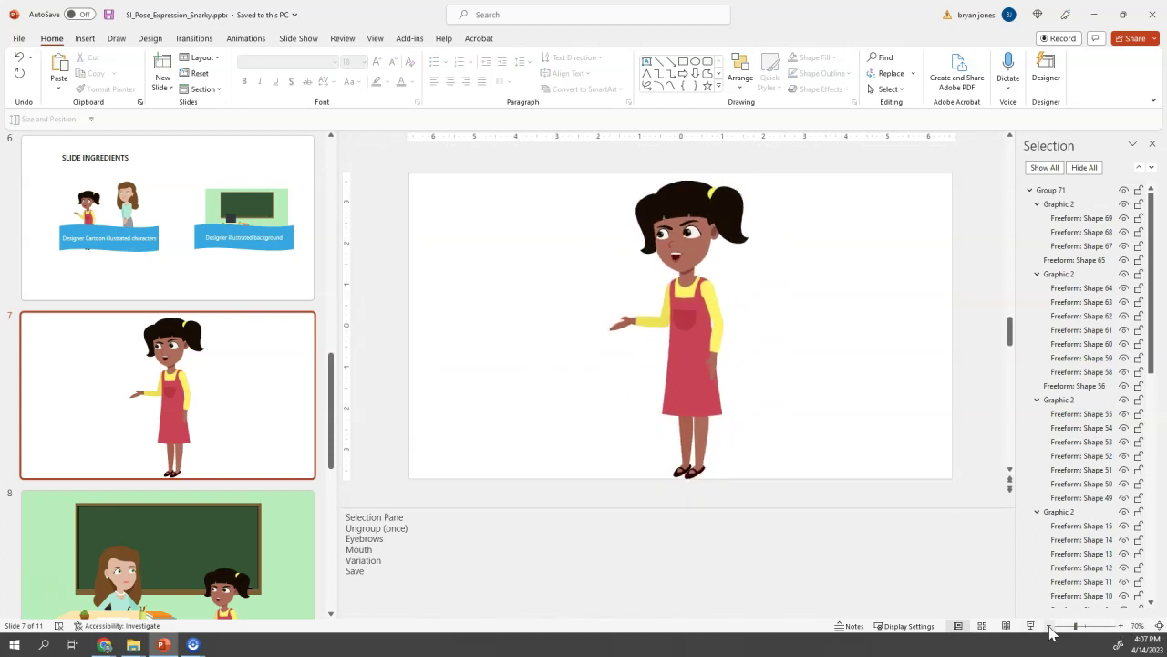
pyautogui.moveTo(805, 165); pyautogui.dragTo(552, 500)
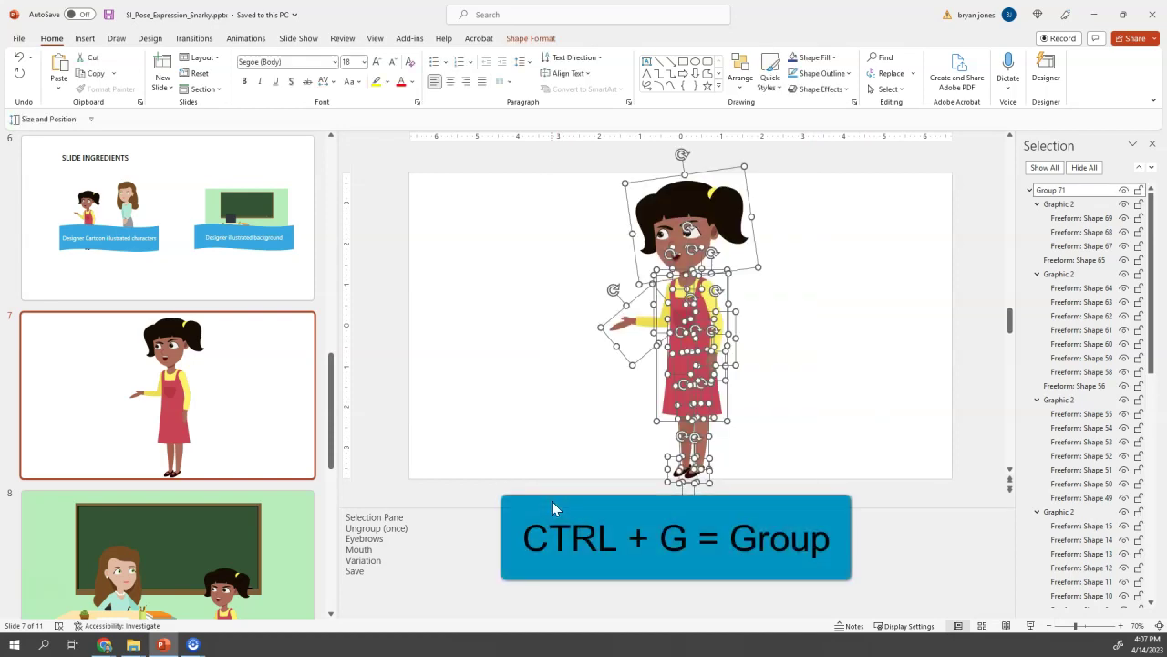
pyautogui.hotkey('ctrl', 'g')
# - Move Group 72 down and enlarge it into a head-and-shoulders close-up
pyautogui.moveTo(716, 258); pyautogui.dragTo(631, 477)
pyautogui.moveTo(665, 369); pyautogui.dragTo(669, 401)
pyautogui.moveTo(790, 256); pyautogui.dragTo(705, 357)
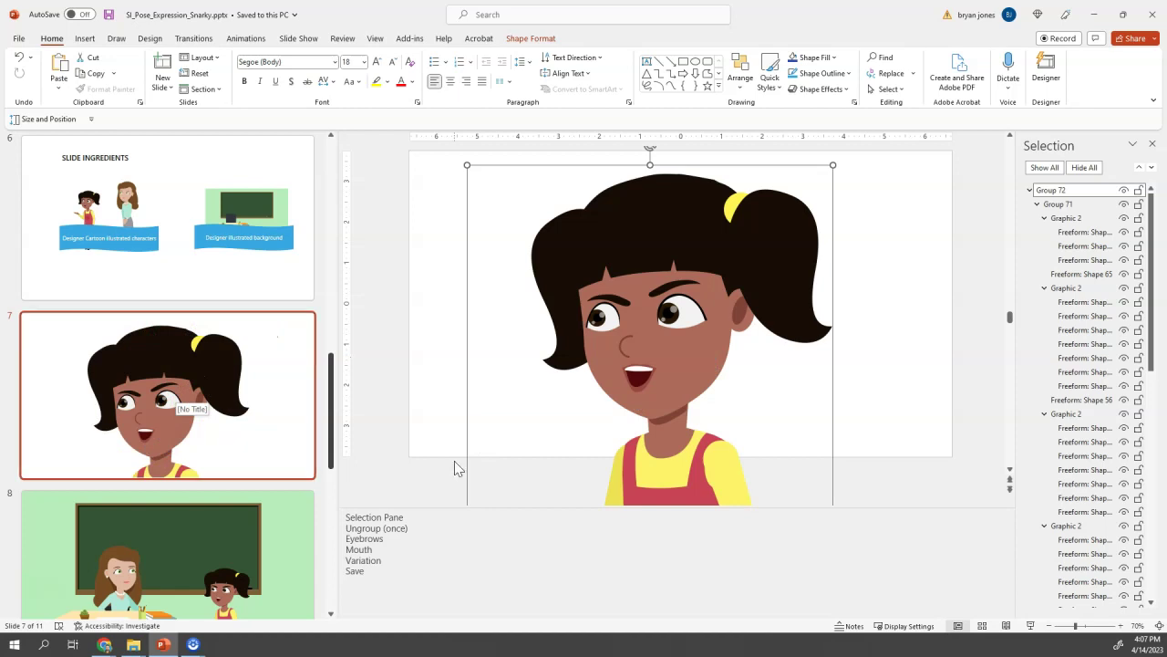
pyautogui.click(199, 521)
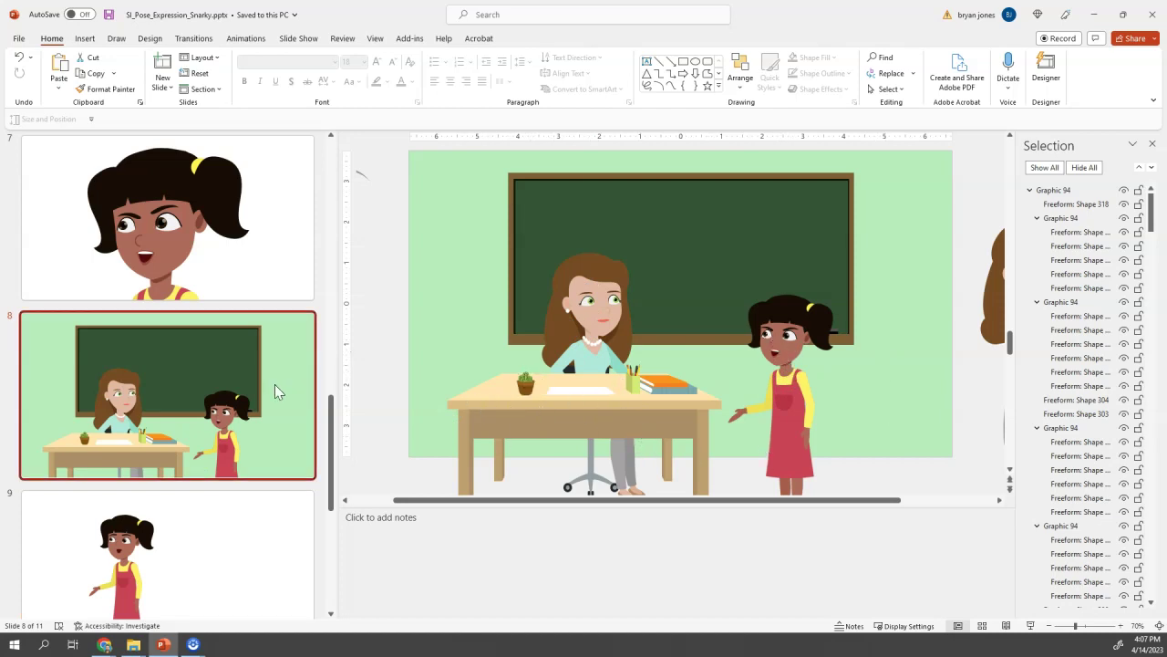
pyautogui.click(228, 256)
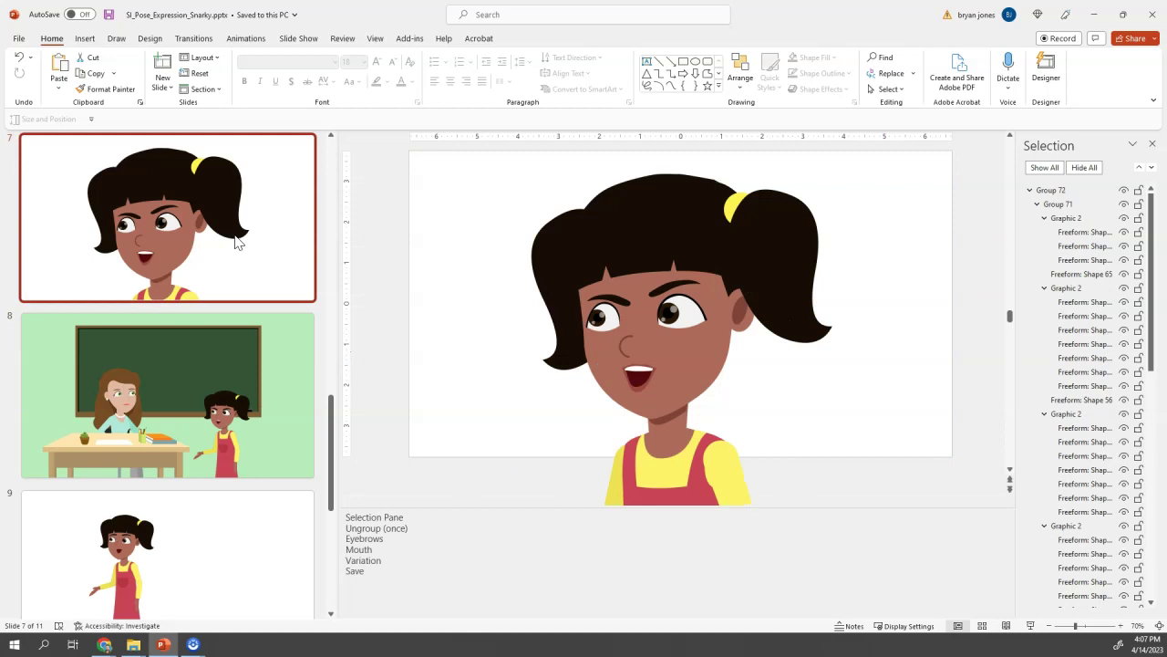
pyautogui.click(625, 306)
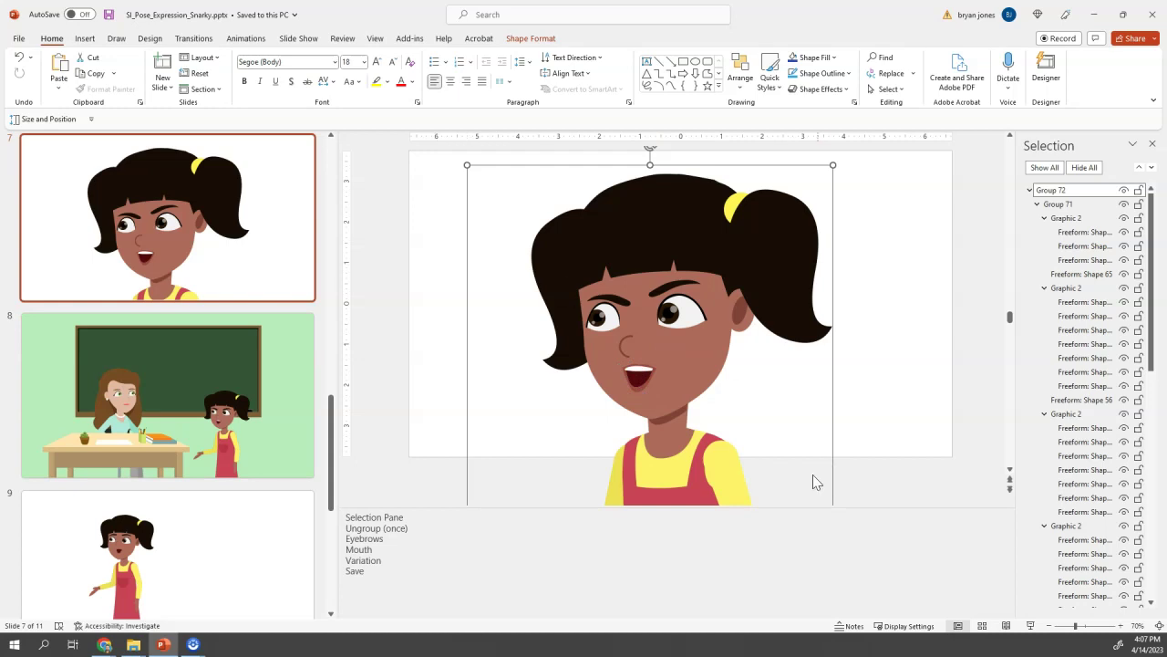
# - Shrink Group 72 from its top-right corner and move it up so Jaz stands full-length
pyautogui.moveTo(832, 165); pyautogui.dragTo(698, 216)
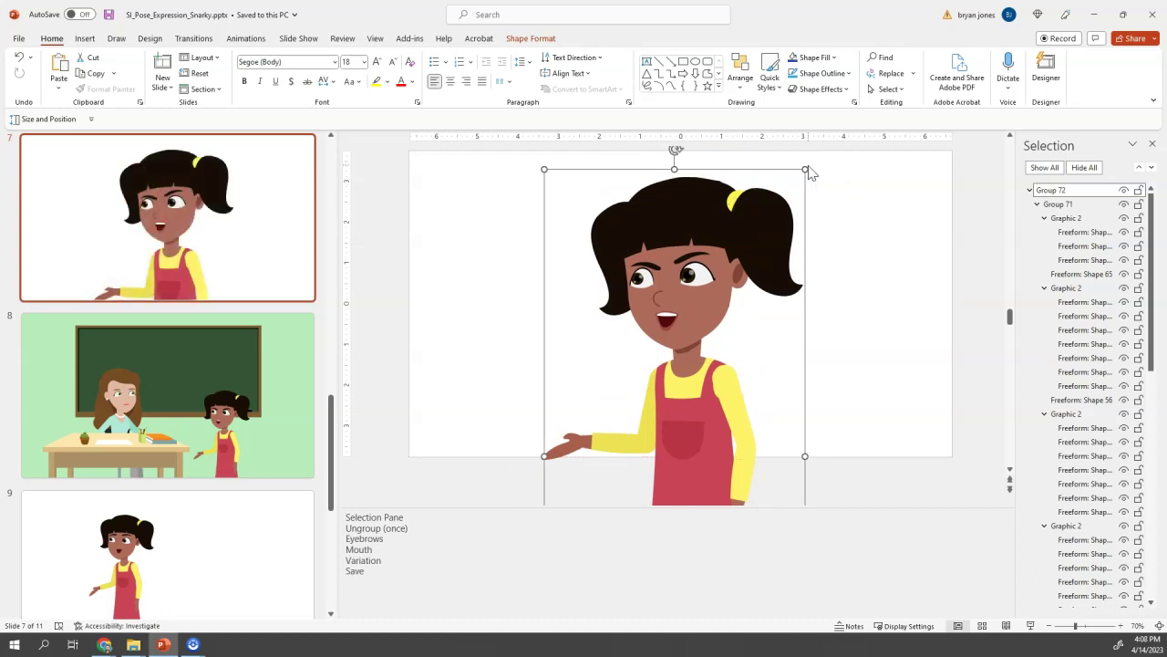
pyautogui.moveTo(806, 170); pyautogui.dragTo(693, 409)
pyautogui.moveTo(648, 444); pyautogui.dragTo(659, 169)
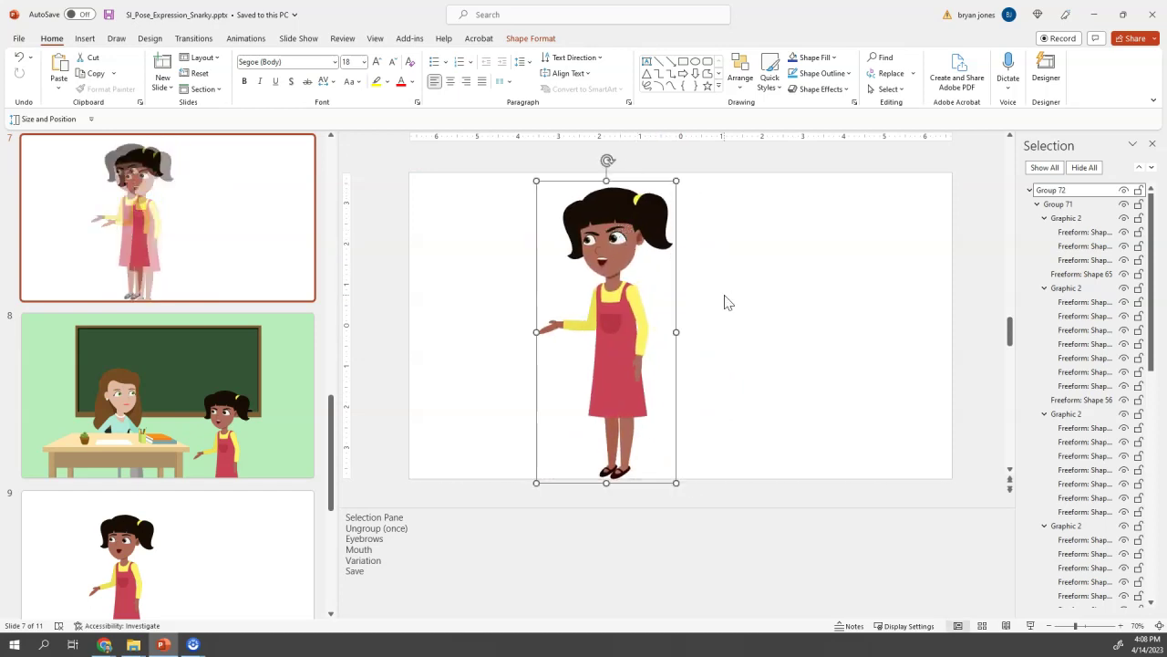
# - Start saving the grouped Jaz figure as a picture, proposed as Picture1.png in Pictures
pyautogui.rightClick(609, 219)
pyautogui.press('Escape')
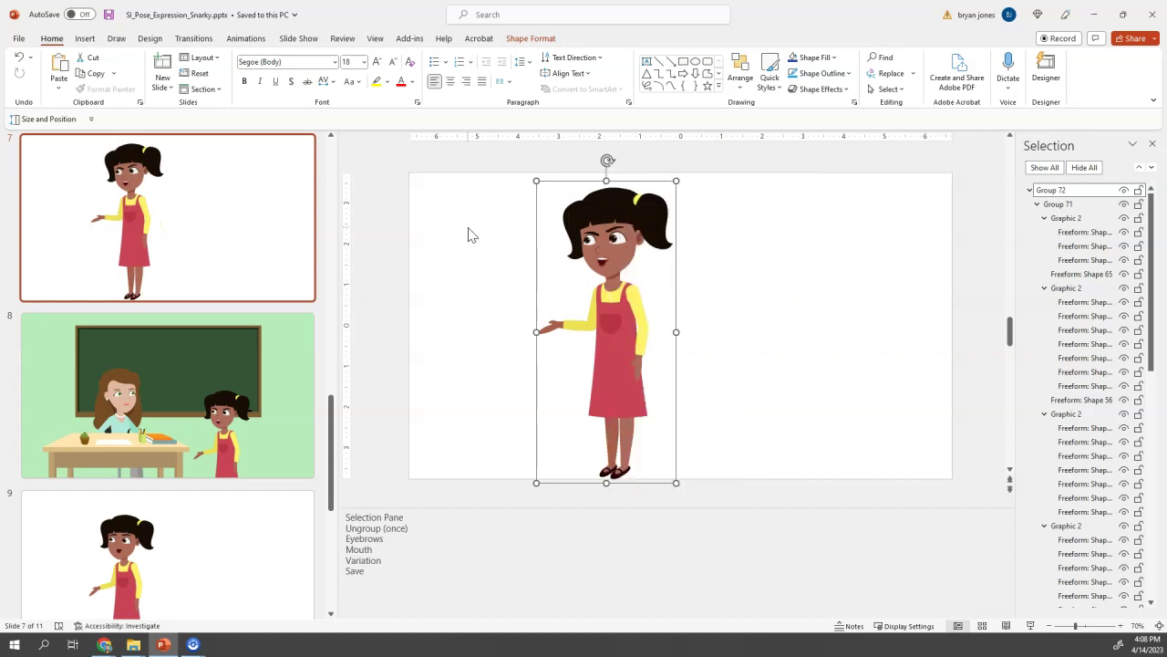
pyautogui.rightClick(605, 220)
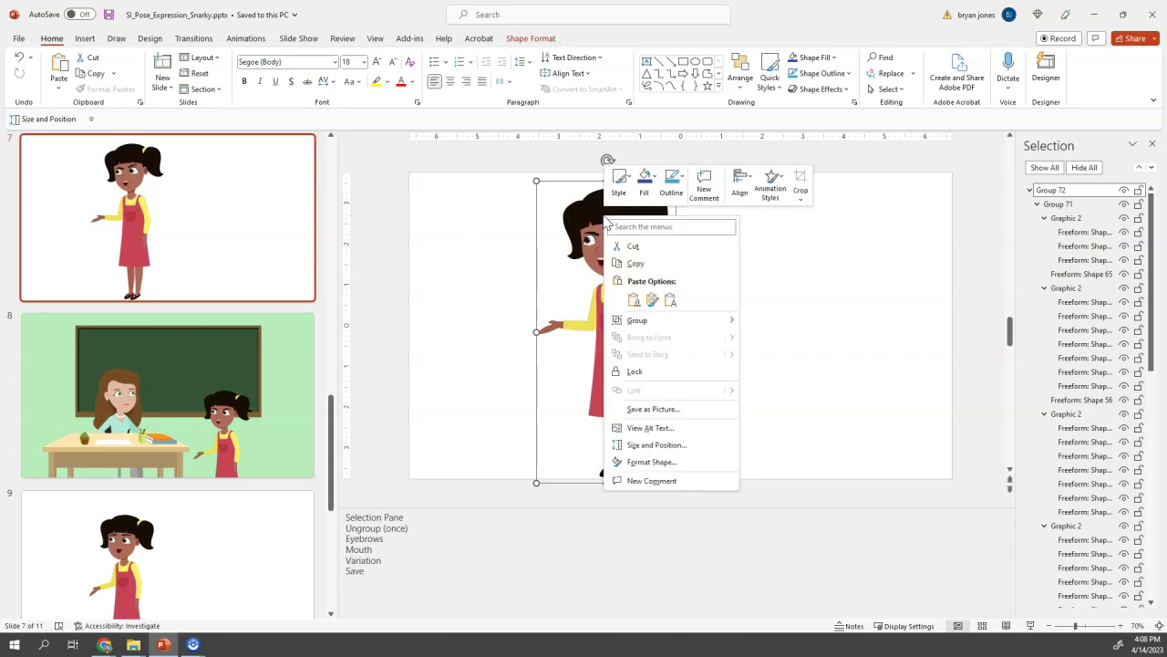
pyautogui.moveTo(639, 320)
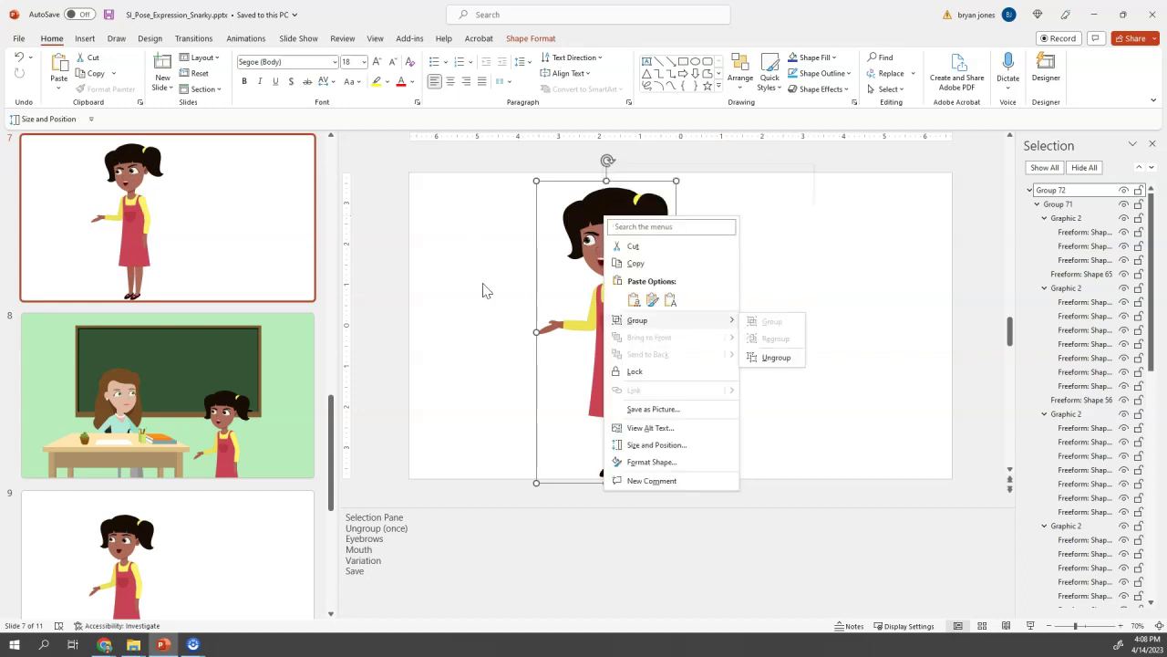
pyautogui.press('Escape')
pyautogui.rightClick(614, 220)
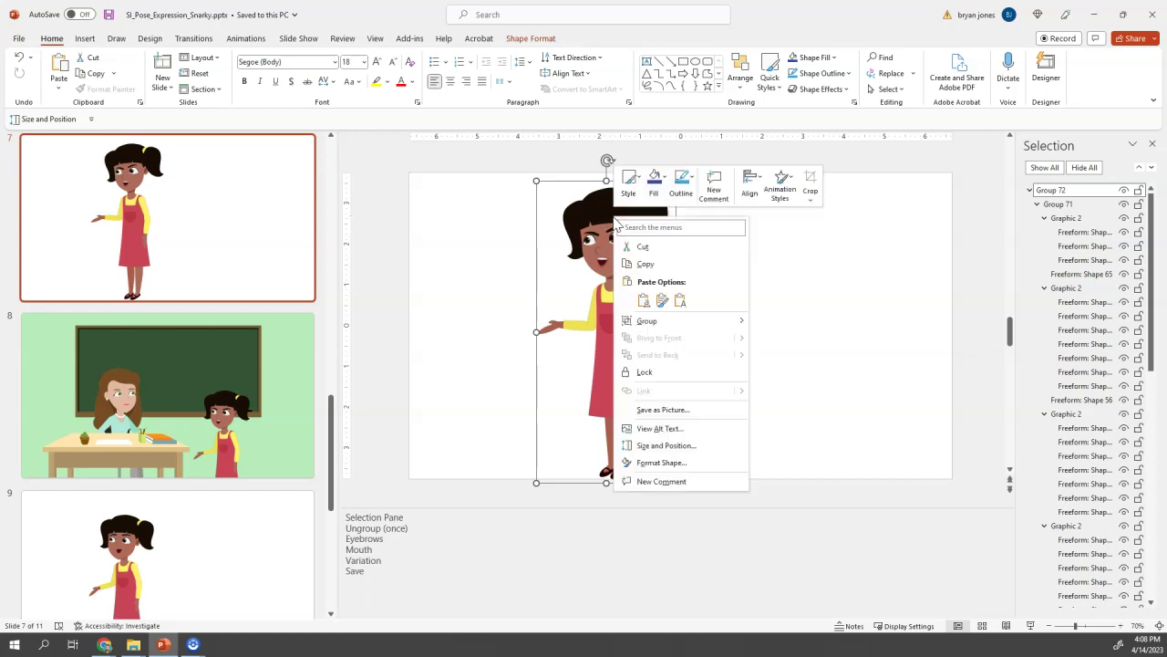
pyautogui.click(663, 410)
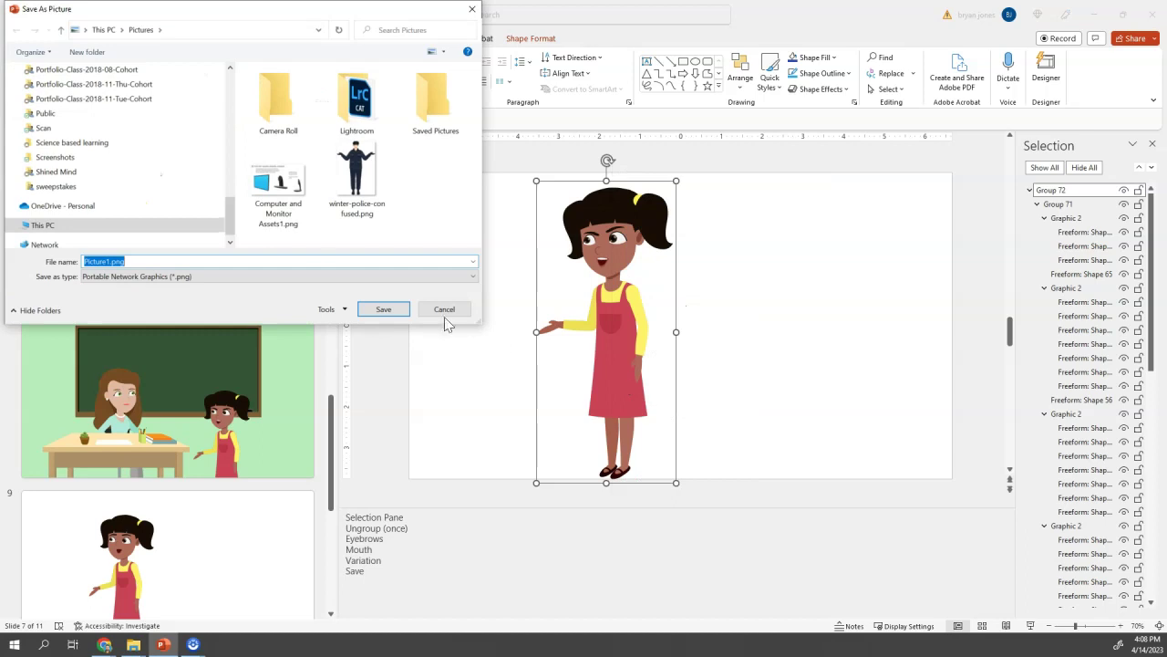
# - Review the PNG, JPG and SVG export formats, then cancel the export without saving
pyautogui.click(305, 278)
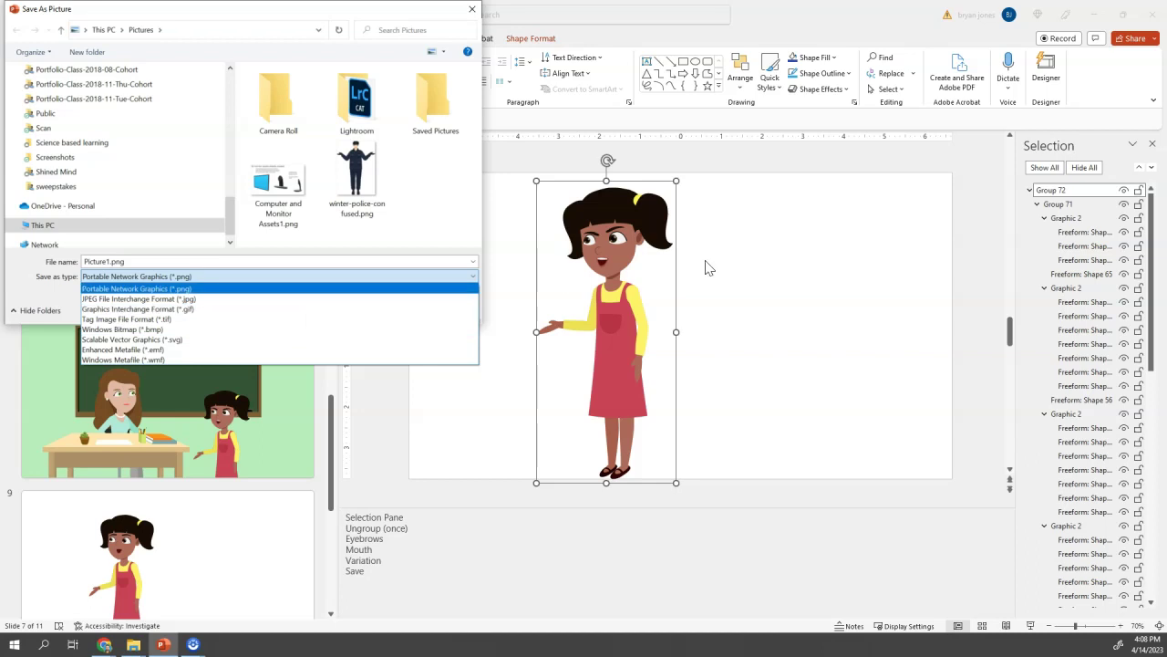
pyautogui.press('Escape')
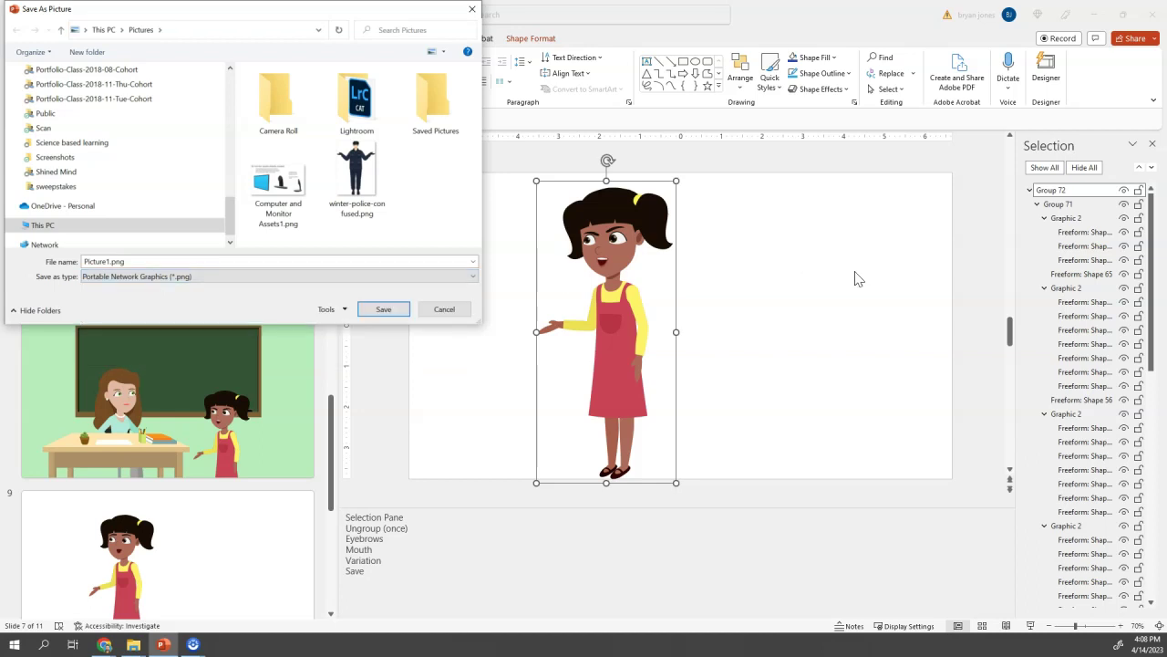
pyautogui.click(444, 309)
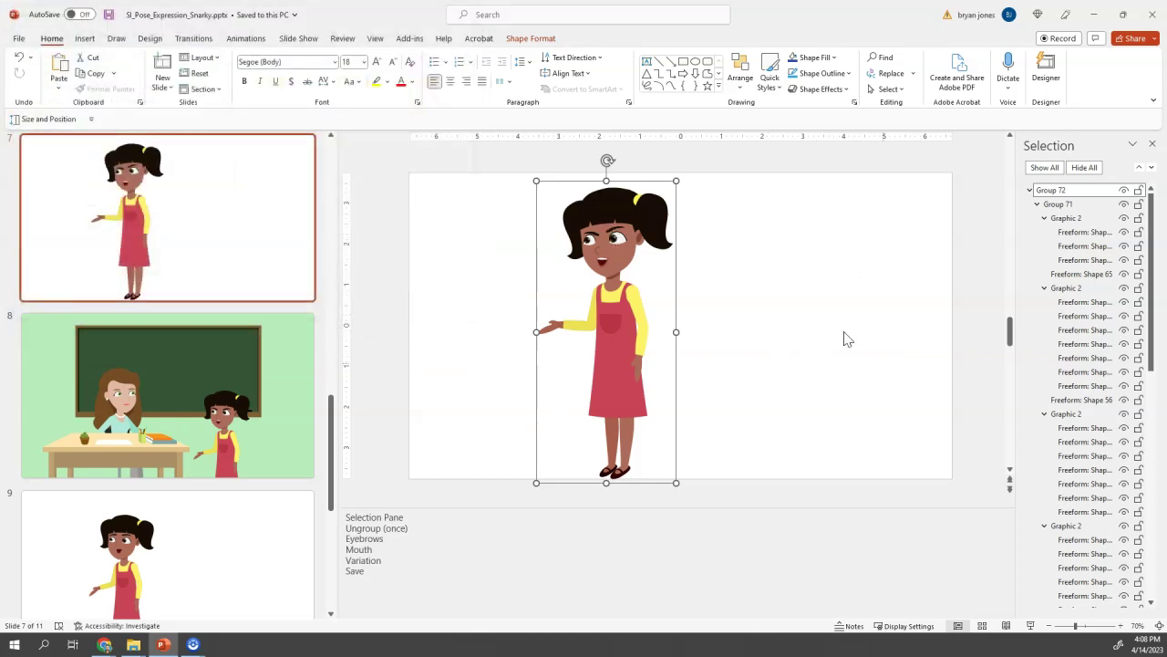